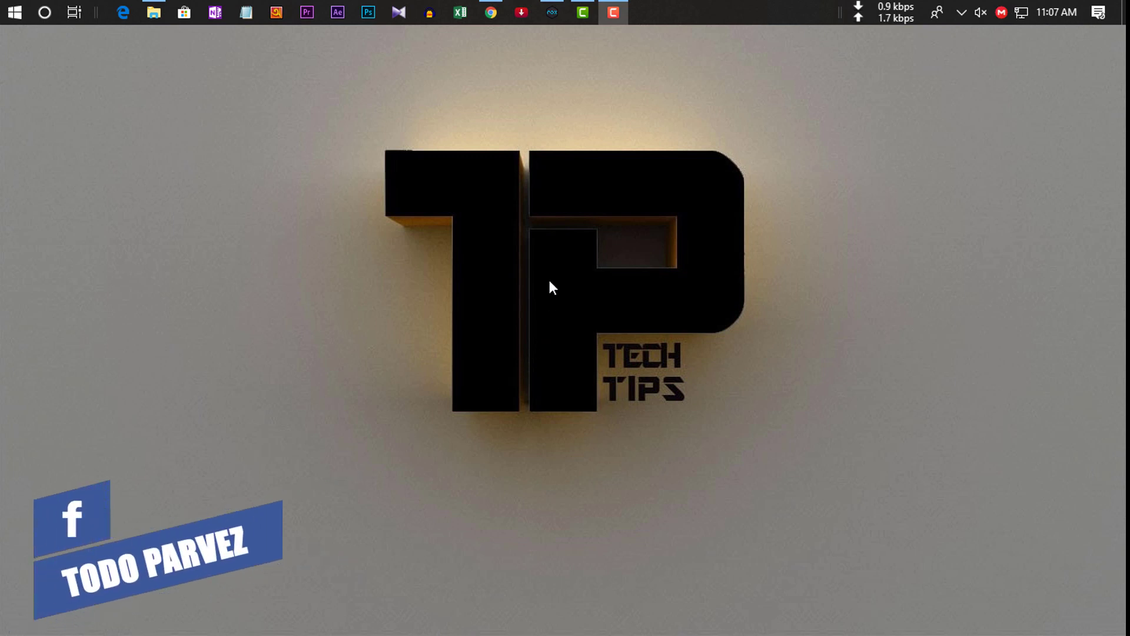
- Launch NoxPlayer and start Google Photos from the emulator's home screen
{"action": "left_click", "coordinate": [553, 11]}
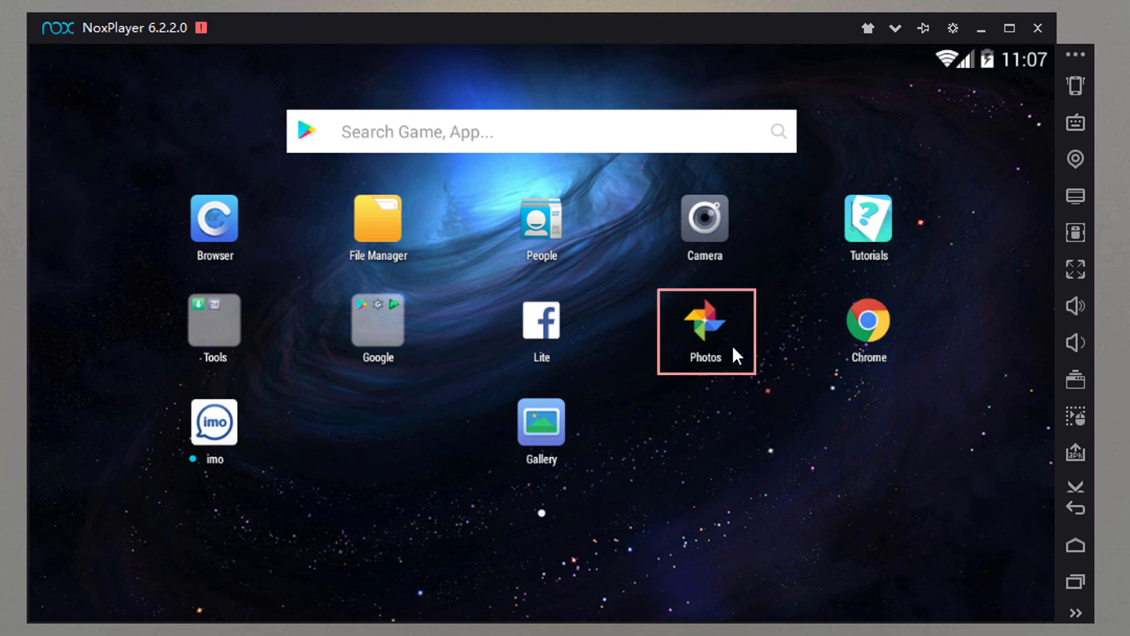
{"action": "left_click", "coordinate": [404, 341]}
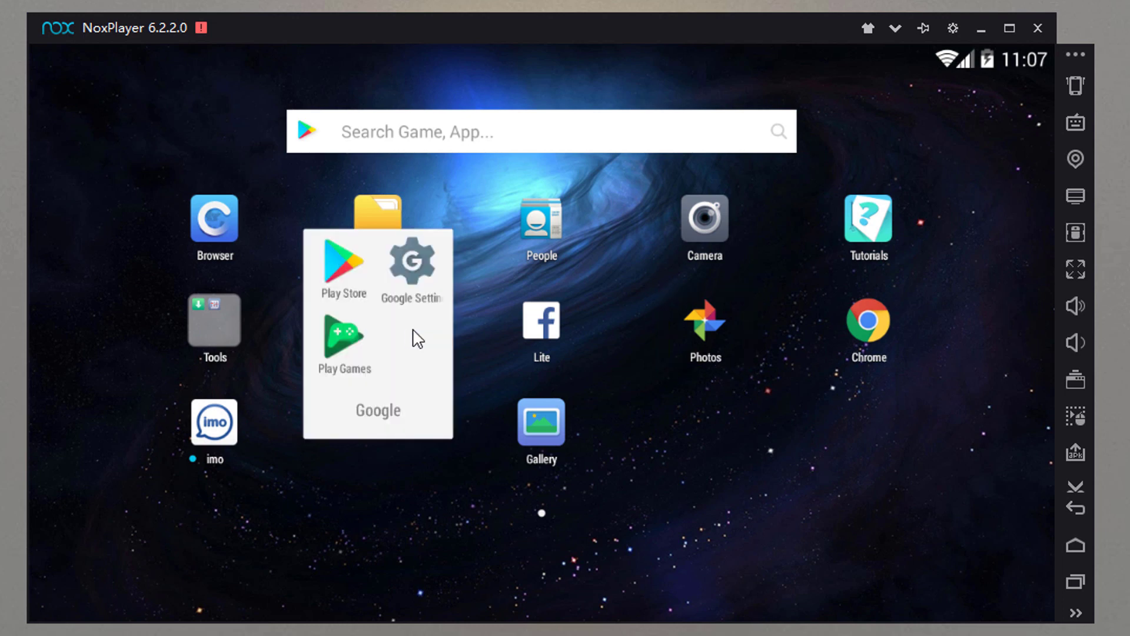
{"action": "left_click", "coordinate": [740, 426]}
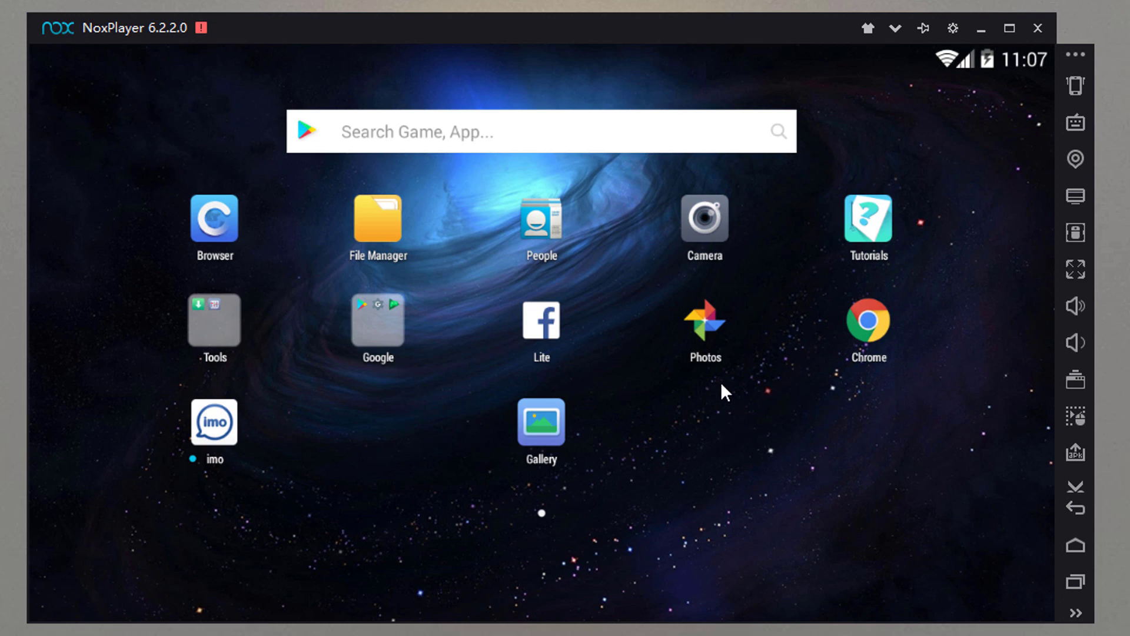
{"action": "left_click", "coordinate": [713, 345]}
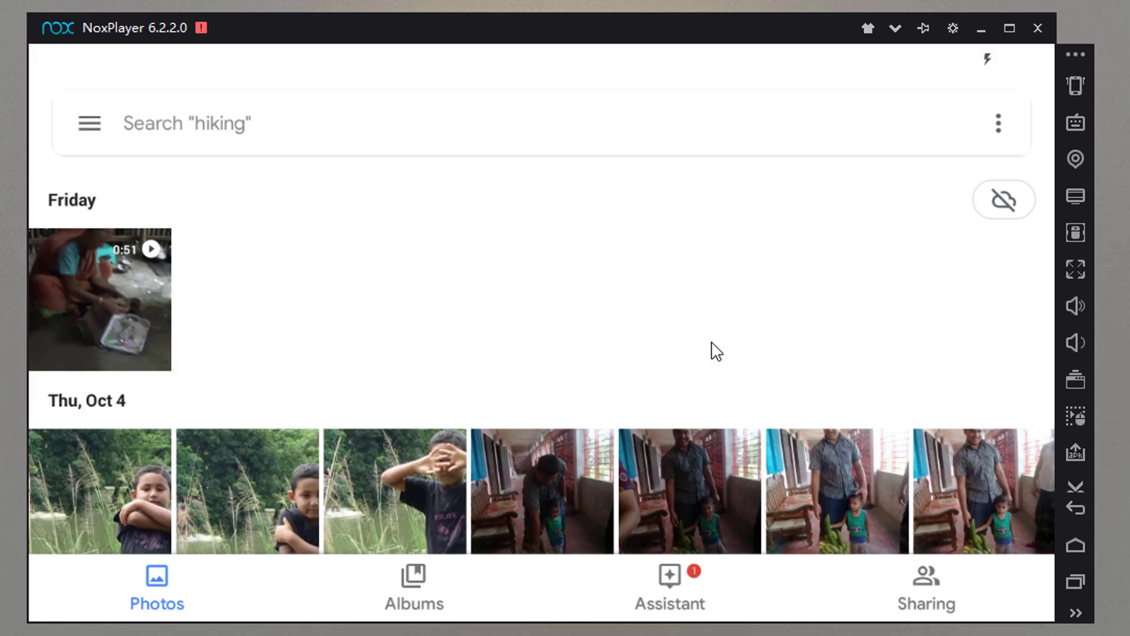
- Switch to Albums and browse Favorites, People, Places, Things and Videos collections
{"action": "scroll", "coordinate": [768, 470], "scroll_direction": "down", "scroll_amount": 10}
{"action": "left_click", "coordinate": [412, 583]}
{"action": "scroll", "coordinate": [647, 433], "scroll_direction": "down", "scroll_amount": 10}
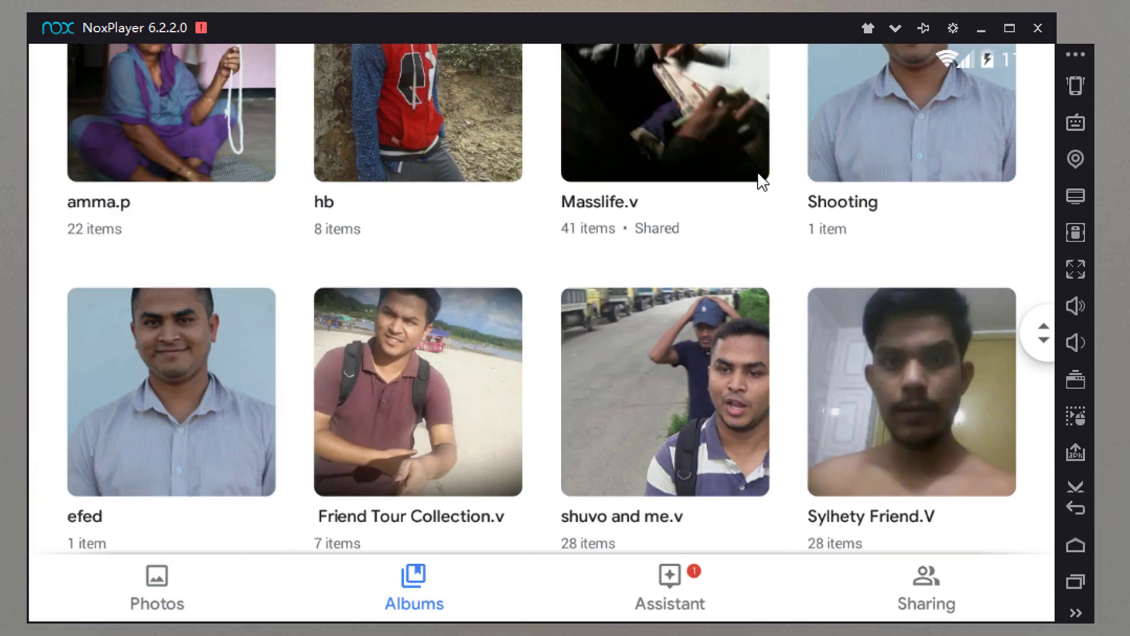
{"action": "scroll", "coordinate": [681, 423], "scroll_direction": "down", "scroll_amount": 3}
{"action": "scroll", "coordinate": [750, 185], "scroll_direction": "up", "scroll_amount": 7}
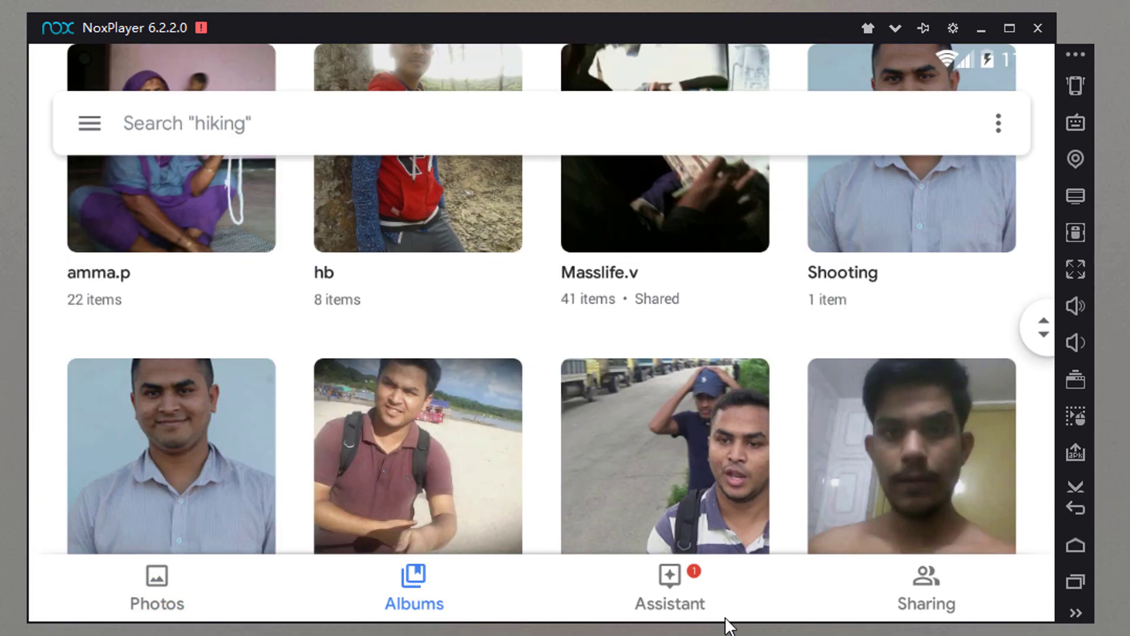
{"action": "scroll", "coordinate": [785, 247], "scroll_direction": "up", "scroll_amount": 5}
{"action": "scroll", "coordinate": [616, 467], "scroll_direction": "up", "scroll_amount": 8}
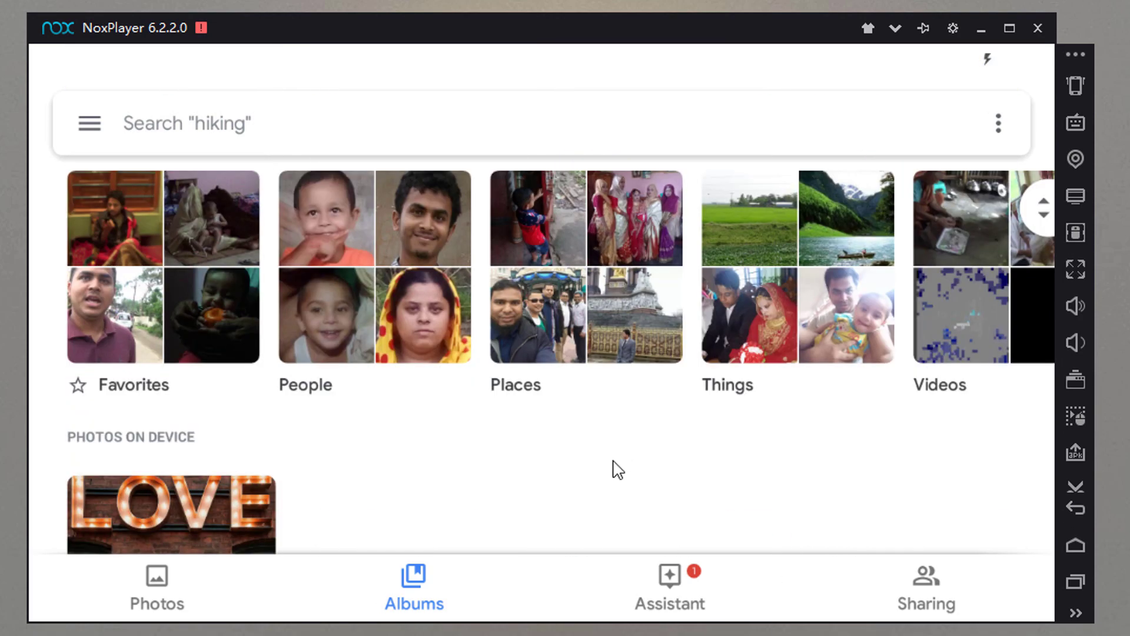
{"action": "scroll", "coordinate": [616, 467], "scroll_direction": "down", "scroll_amount": 4}
{"action": "scroll", "coordinate": [732, 236], "scroll_direction": "down", "scroll_amount": 4}
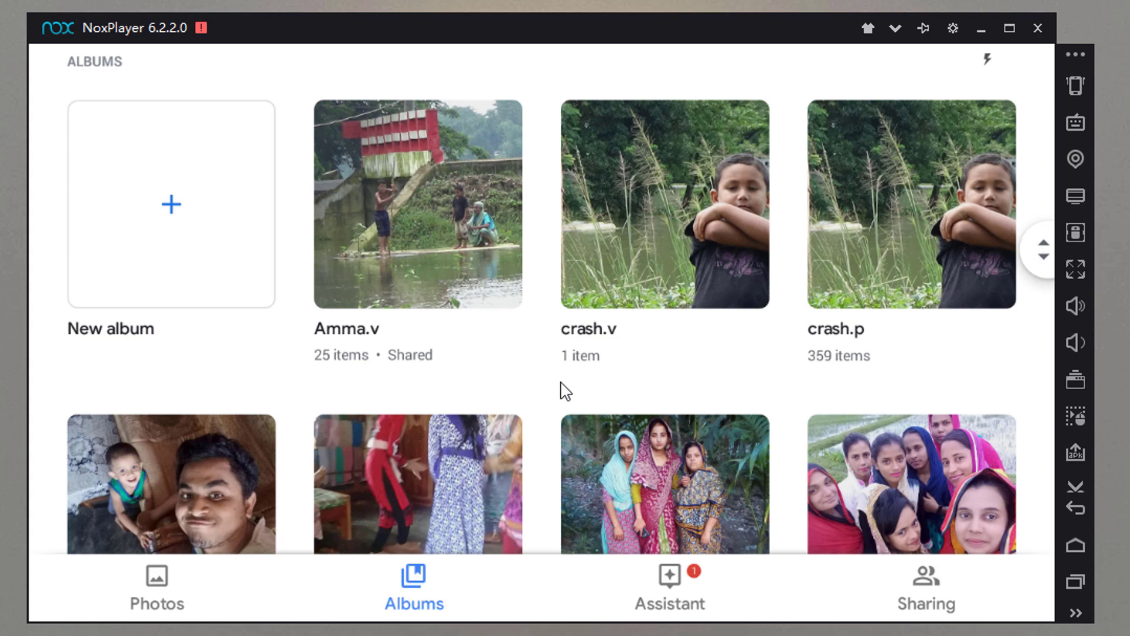
{"action": "scroll", "coordinate": [564, 200], "scroll_direction": "up", "scroll_amount": 6}
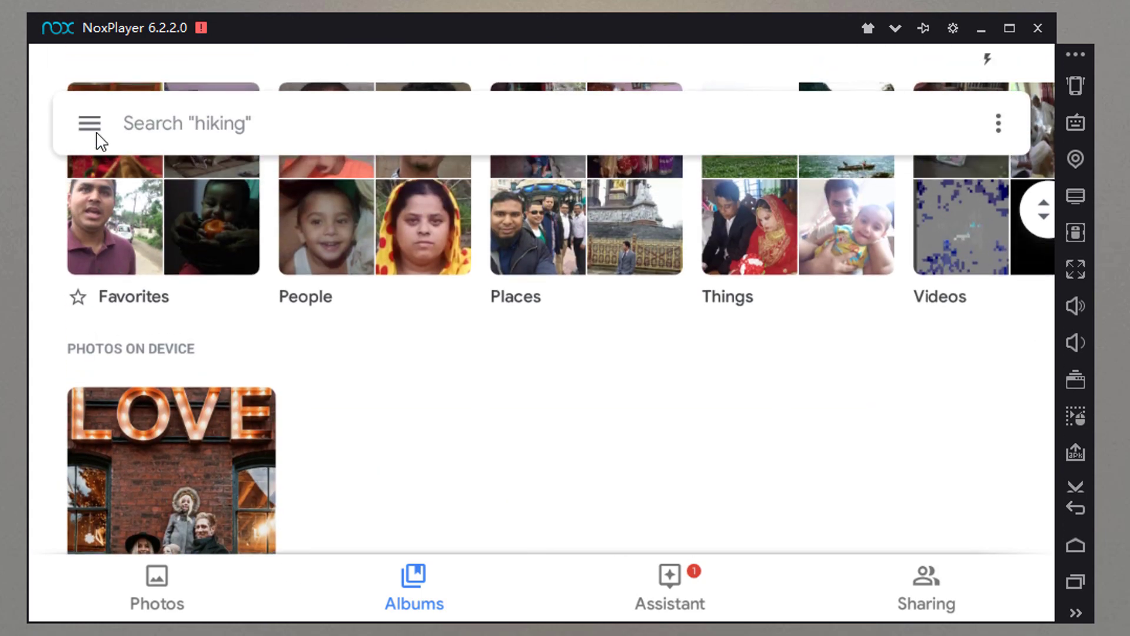
- Go to Google Photos Settings through the navigation drawer, where Back up & sync shows Off
{"action": "left_click", "coordinate": [97, 132]}
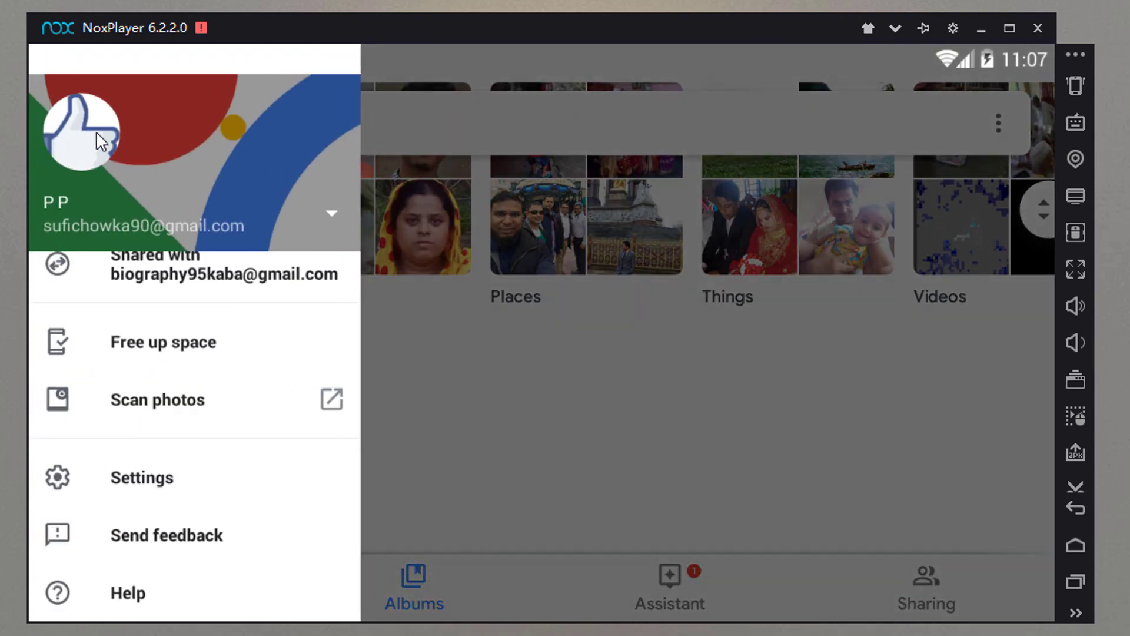
{"action": "left_click", "coordinate": [514, 402]}
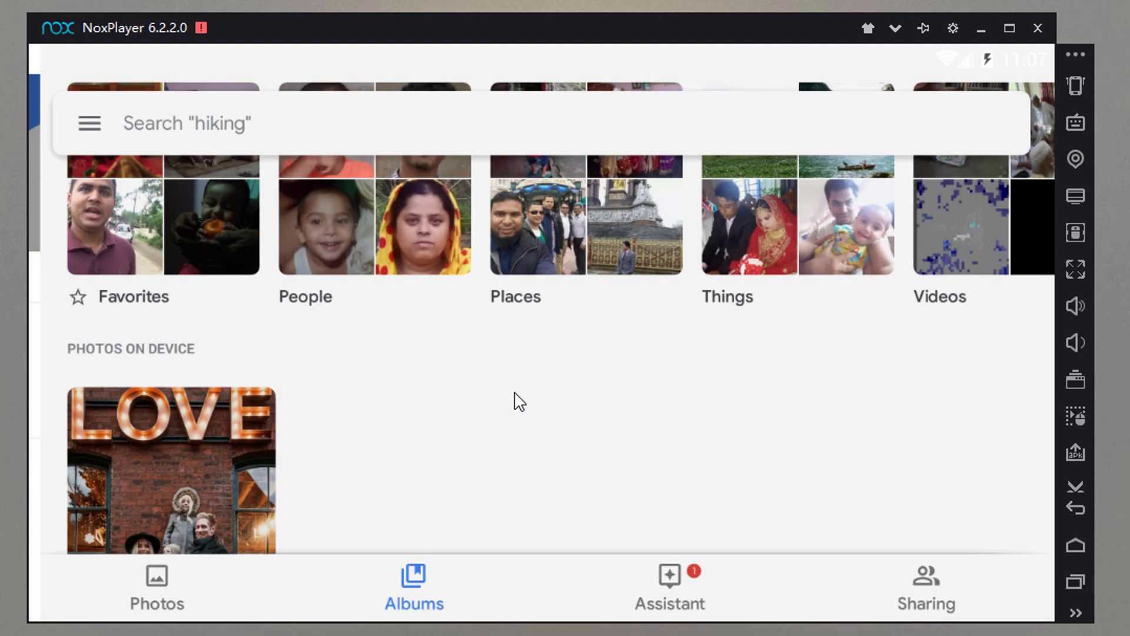
{"action": "left_click", "coordinate": [105, 141]}
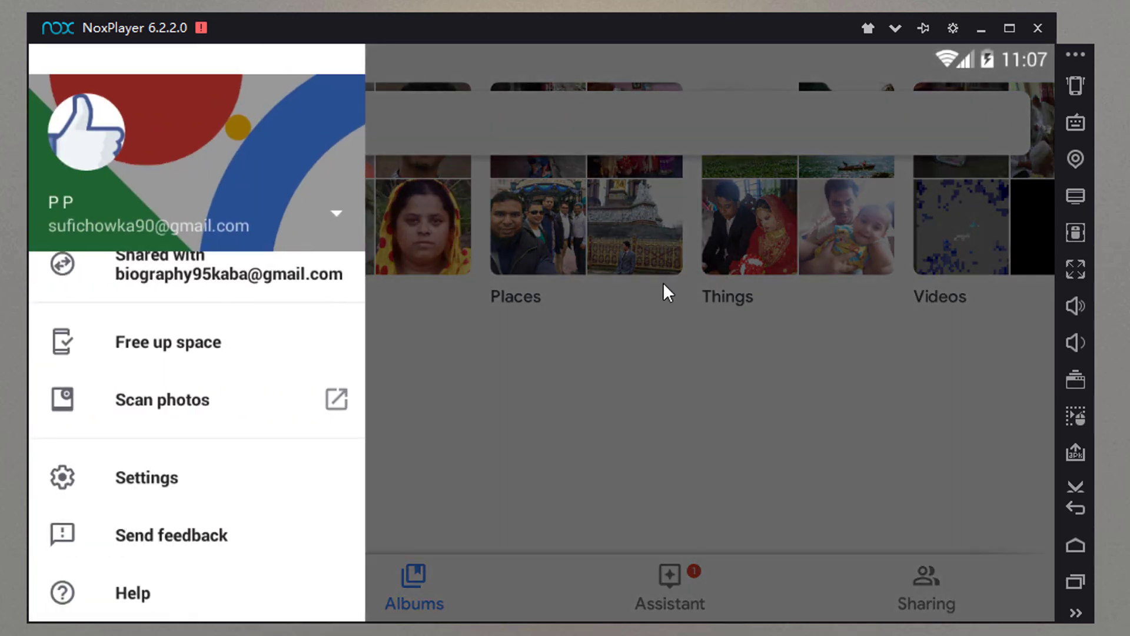
{"action": "scroll", "coordinate": [280, 386], "scroll_direction": "up", "scroll_amount": 5}
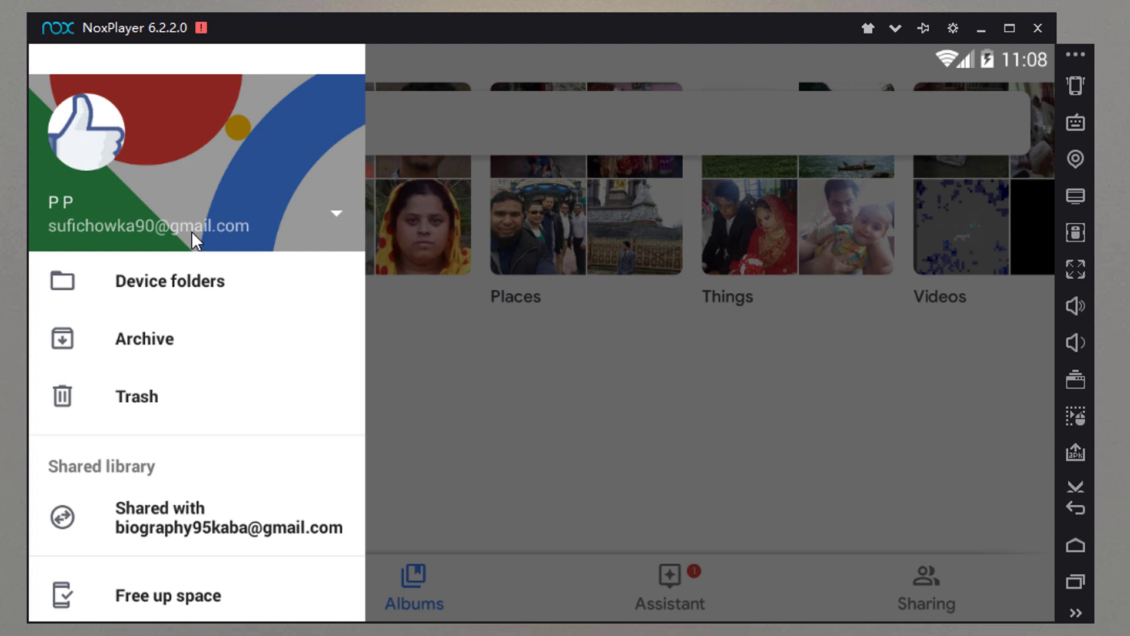
{"action": "left_click_drag", "start_coordinate": [207, 554], "coordinate": [244, 223]}
{"action": "left_click", "coordinate": [146, 480]}
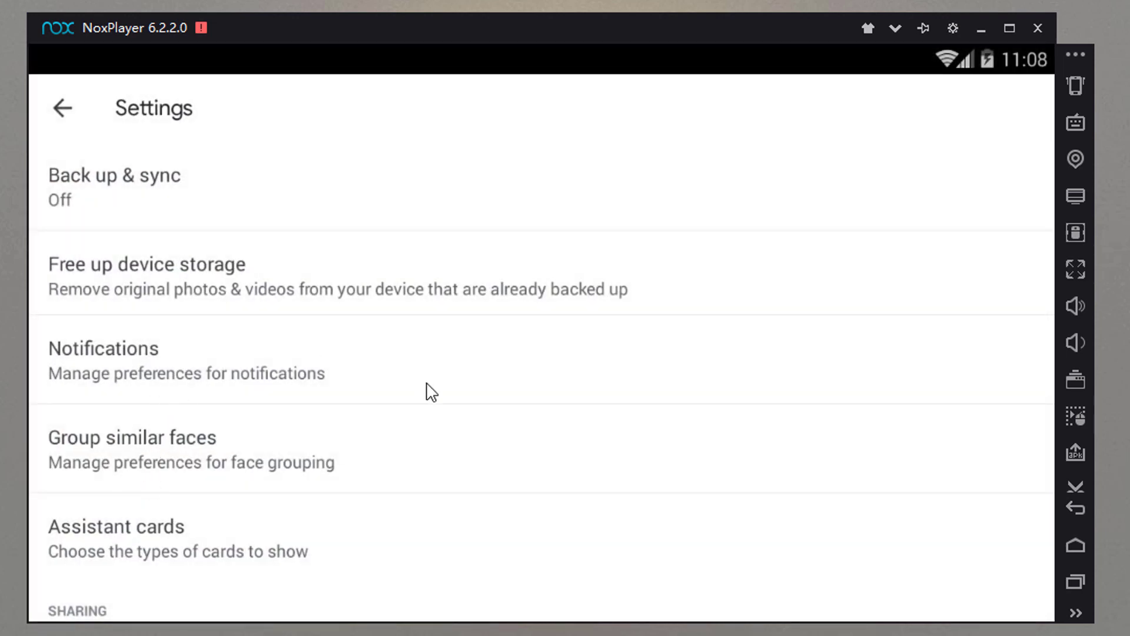
- Turn the Back up & sync switch On in Google Photos settings
{"action": "left_click", "coordinate": [85, 204]}
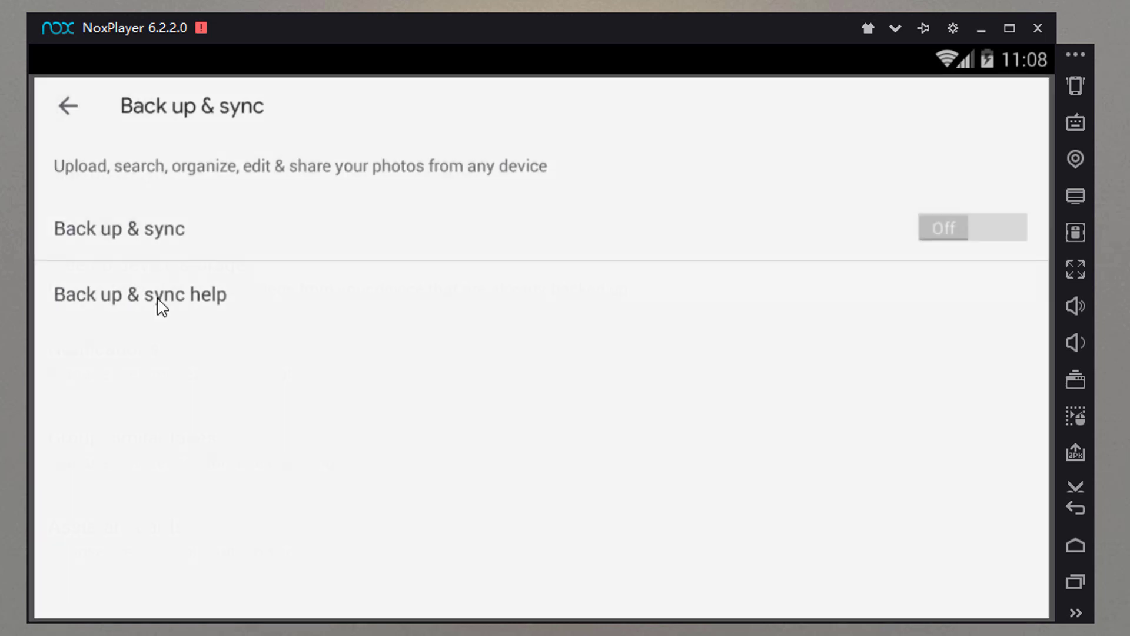
{"action": "left_click", "coordinate": [988, 233]}
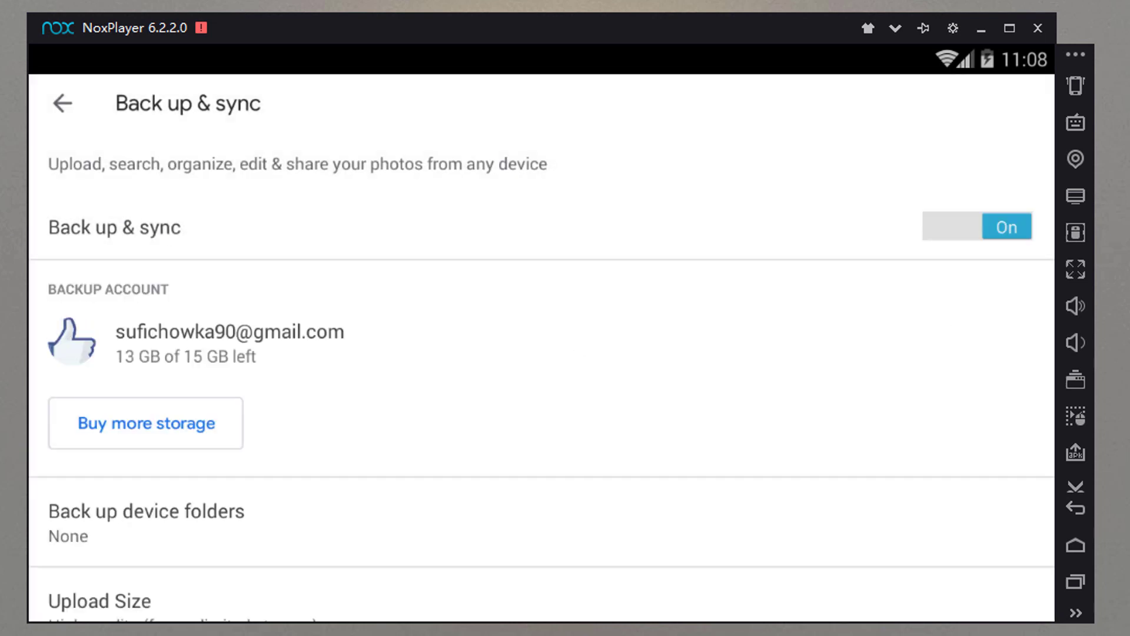
{"action": "scroll", "coordinate": [636, 465], "scroll_direction": "down", "scroll_amount": 2}
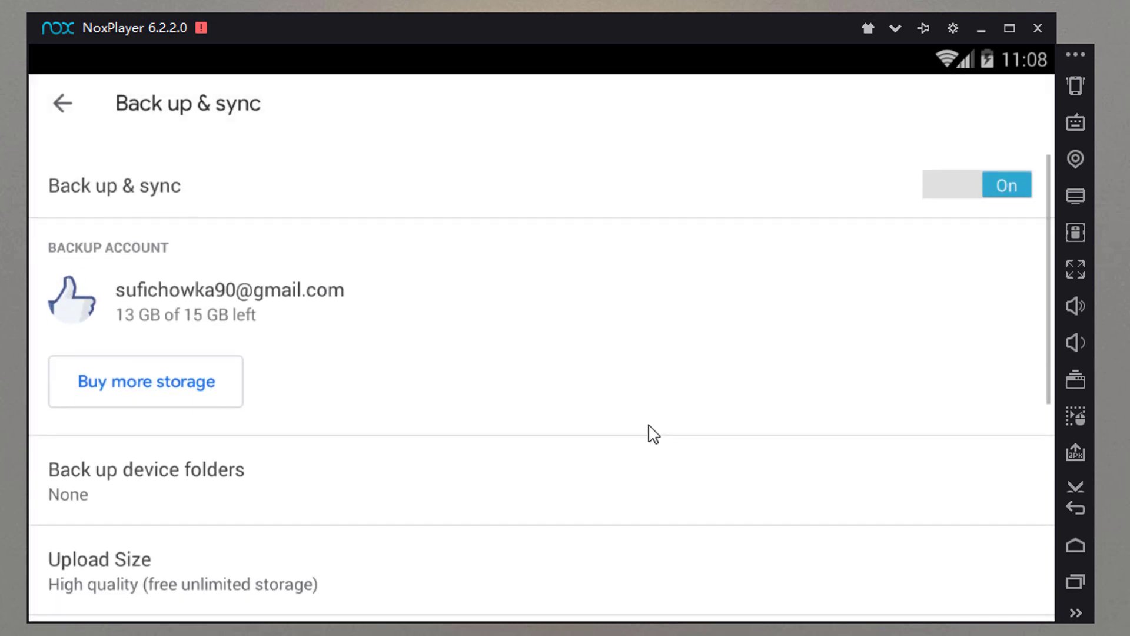
{"action": "left_click_drag", "start_coordinate": [665, 408], "coordinate": [730, 381]}
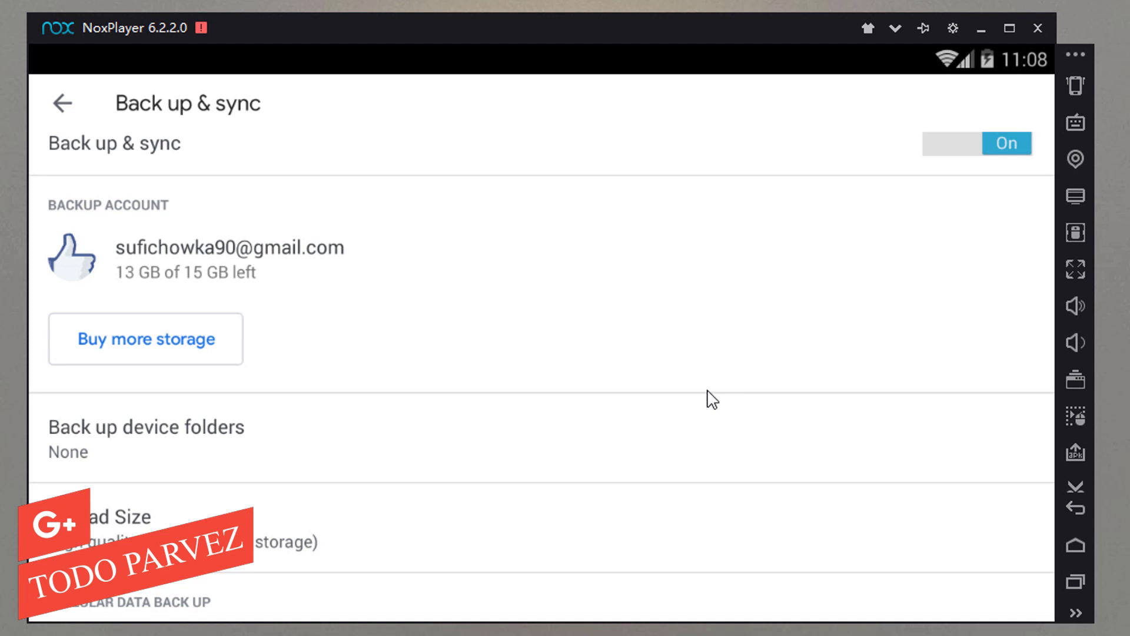
{"action": "left_click_drag", "start_coordinate": [690, 29], "coordinate": [751, 26]}
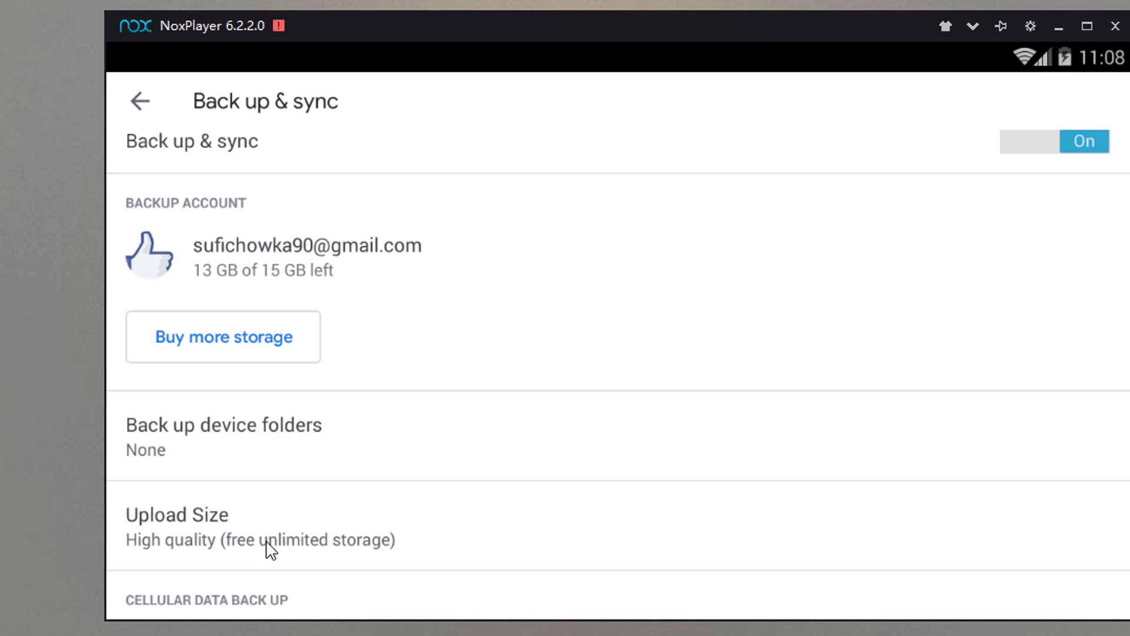
- Set Upload Size to High quality (free unlimited storage) and return to the settings list
{"action": "left_click", "coordinate": [194, 545]}
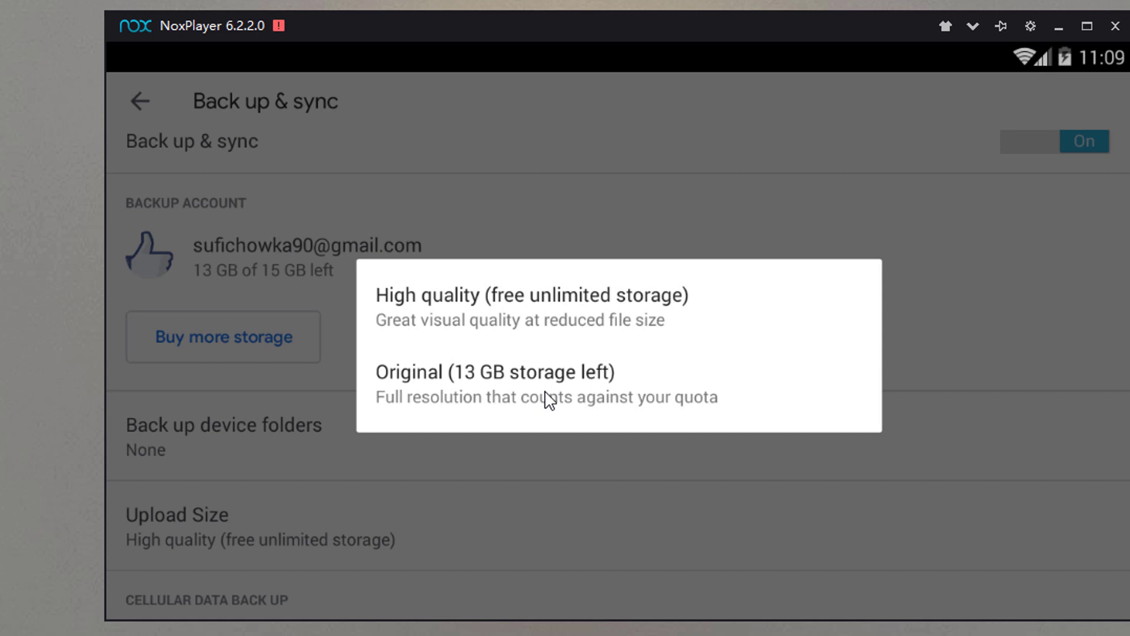
{"action": "left_click", "coordinate": [553, 317]}
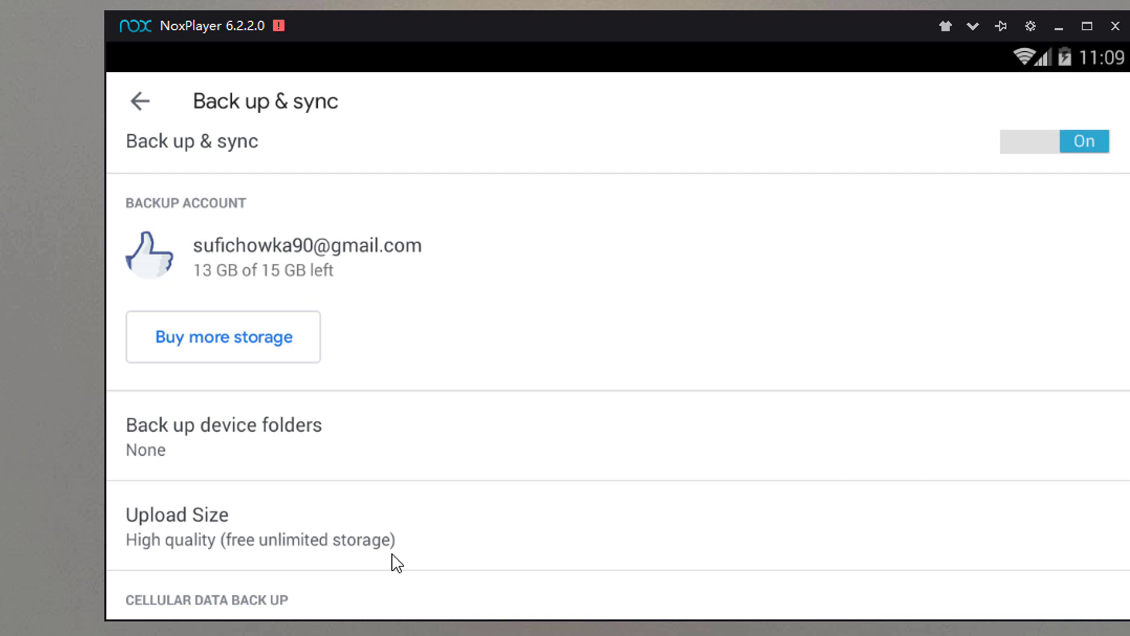
{"action": "left_click", "coordinate": [295, 559]}
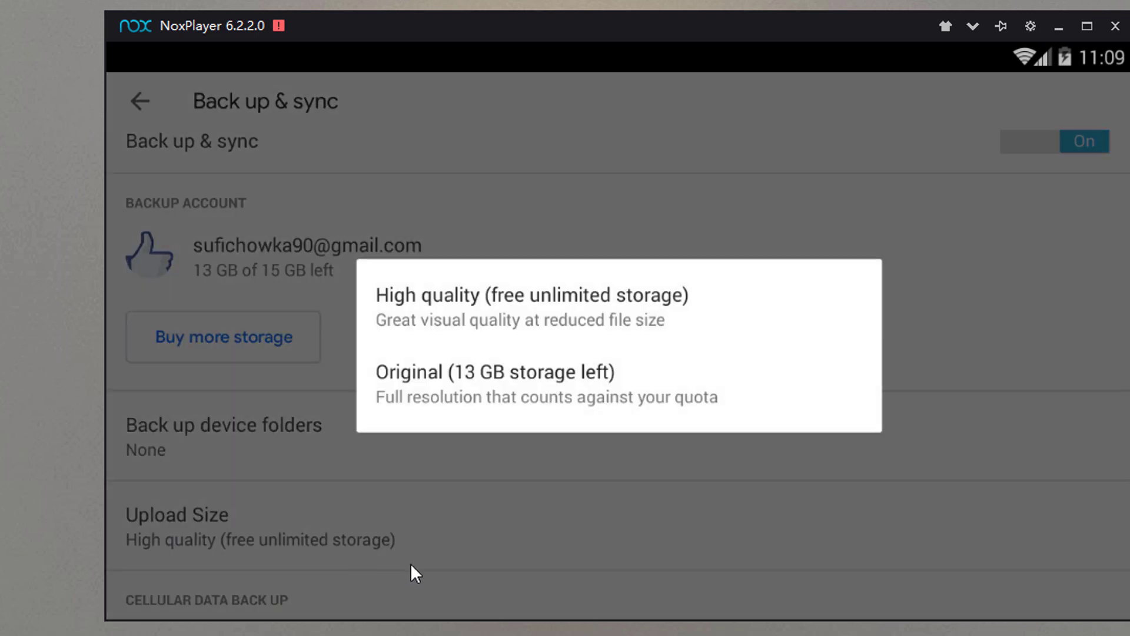
{"action": "left_click", "coordinate": [601, 322]}
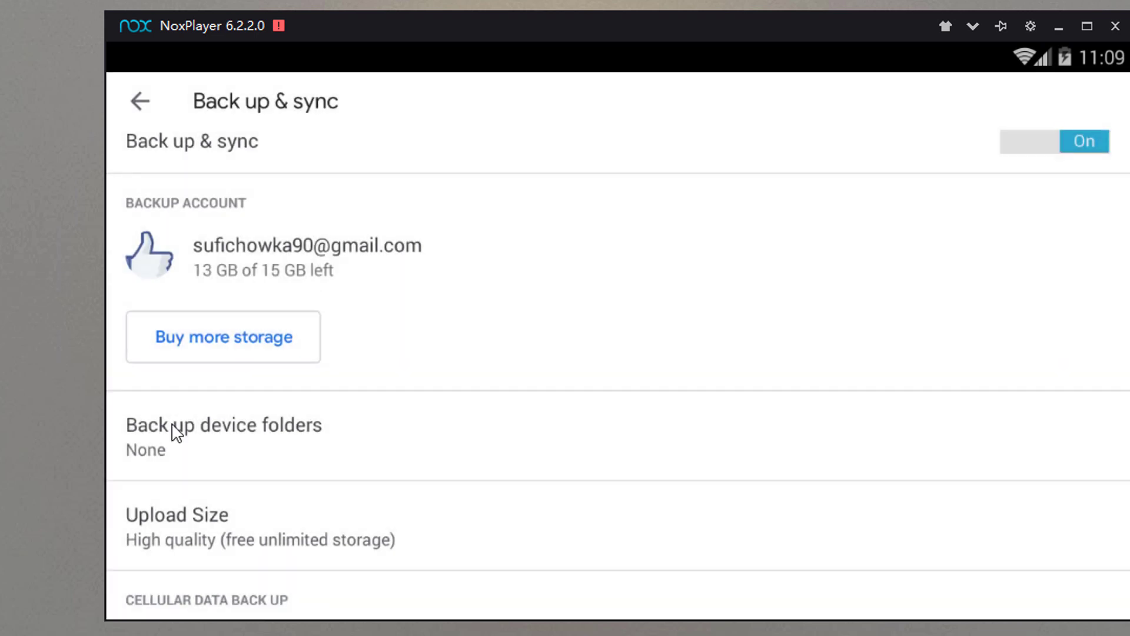
{"action": "left_click", "coordinate": [147, 116]}
- Return to Albums and open the Device folders (Photos on device) page from the drawer
{"action": "left_click", "coordinate": [152, 113]}
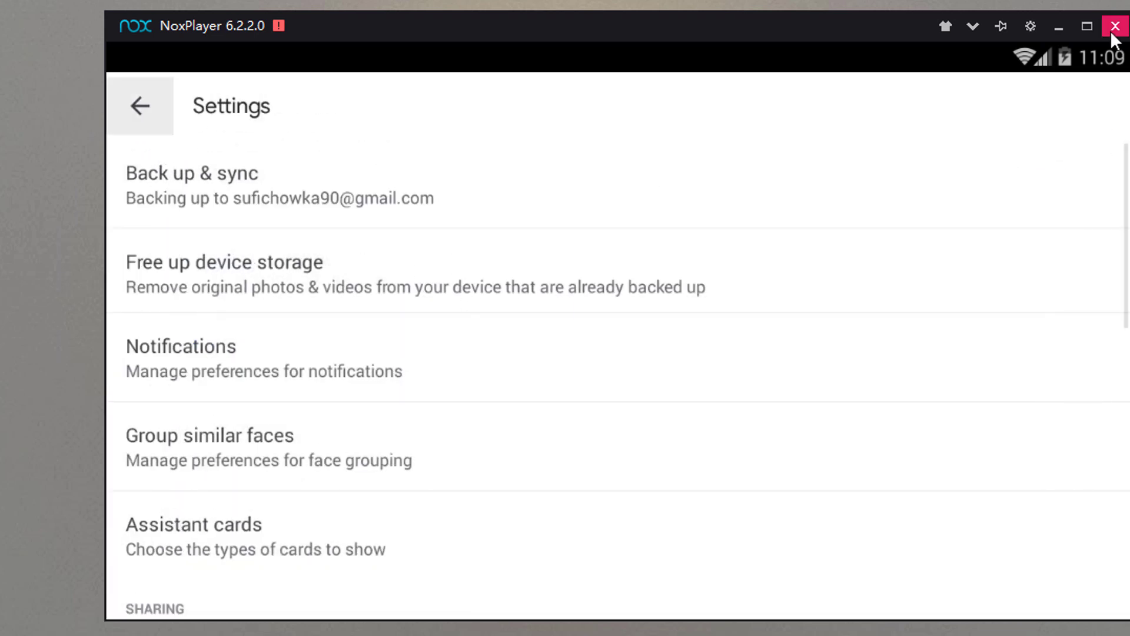
{"action": "left_click_drag", "start_coordinate": [706, 502], "coordinate": [847, 578]}
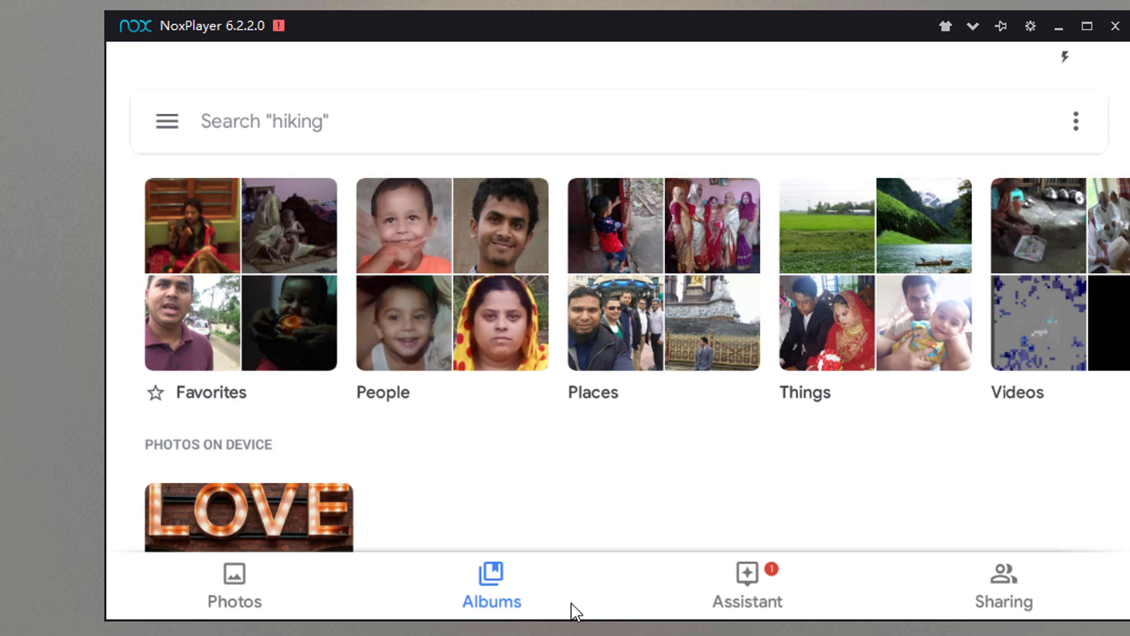
{"action": "left_click", "coordinate": [169, 125]}
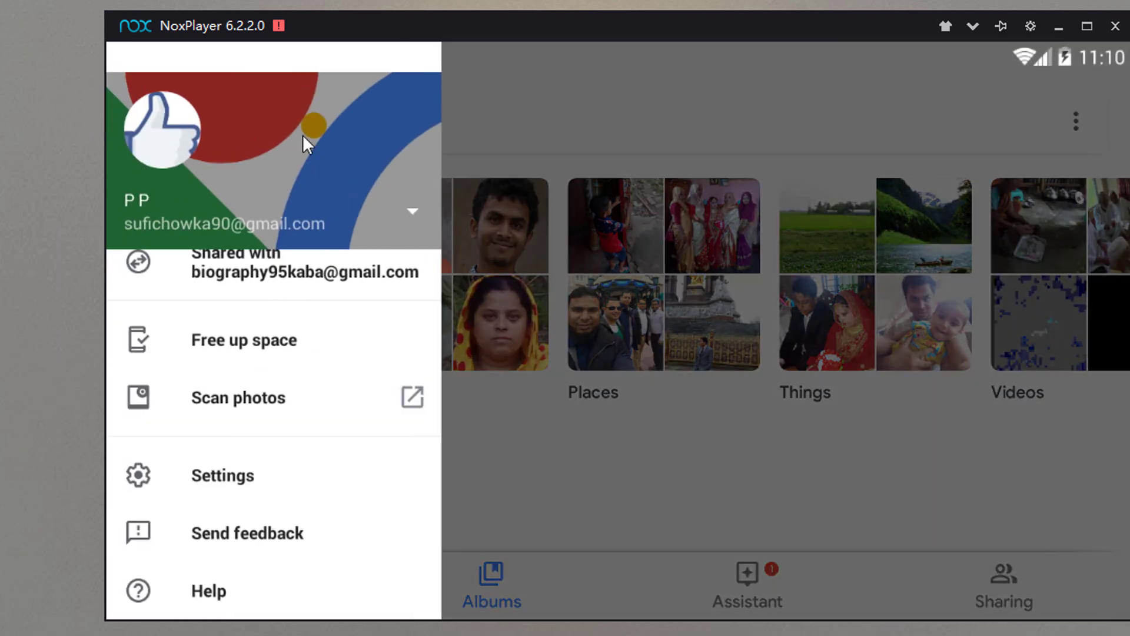
{"action": "left_click_drag", "start_coordinate": [283, 407], "coordinate": [278, 506]}
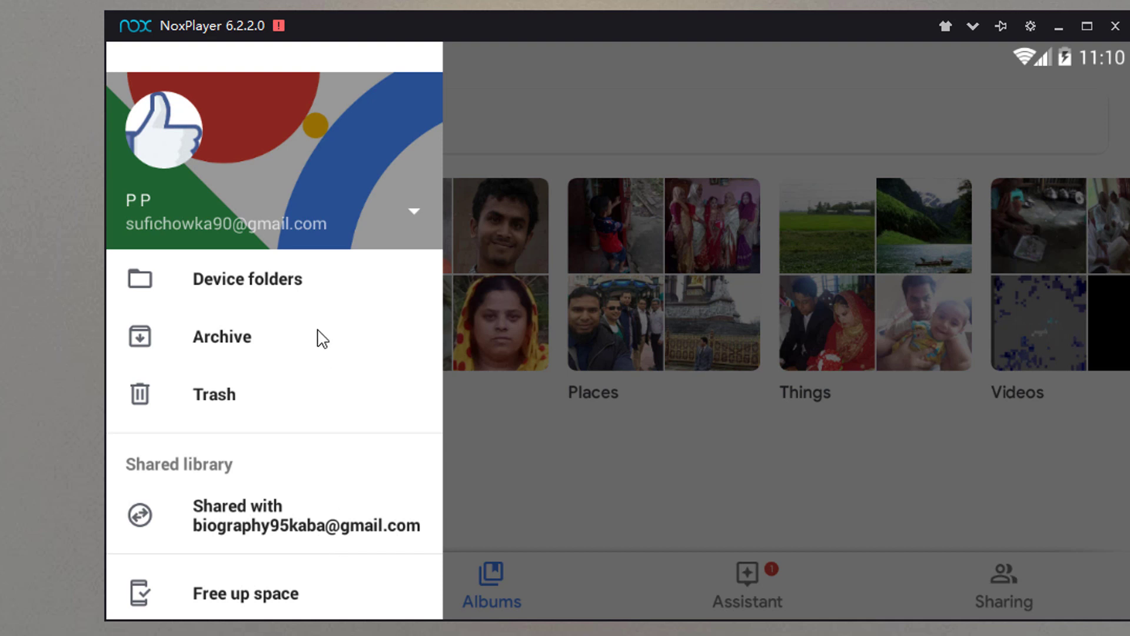
{"action": "left_click", "coordinate": [219, 285]}
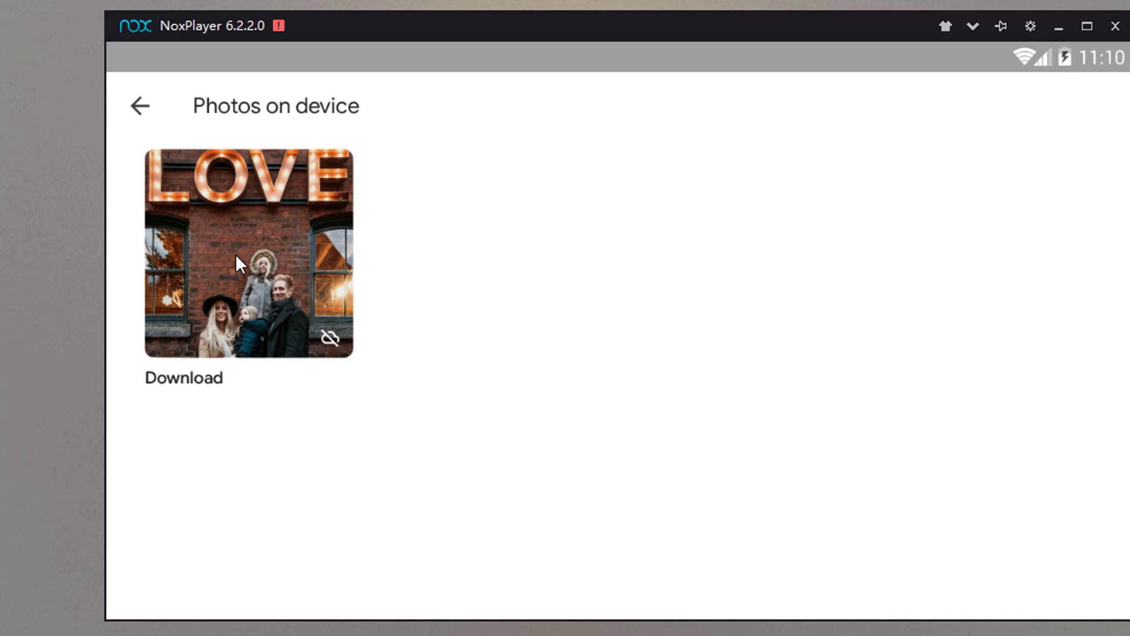
- Enable Back up & sync for the Download device folder
{"action": "left_click", "coordinate": [328, 336]}
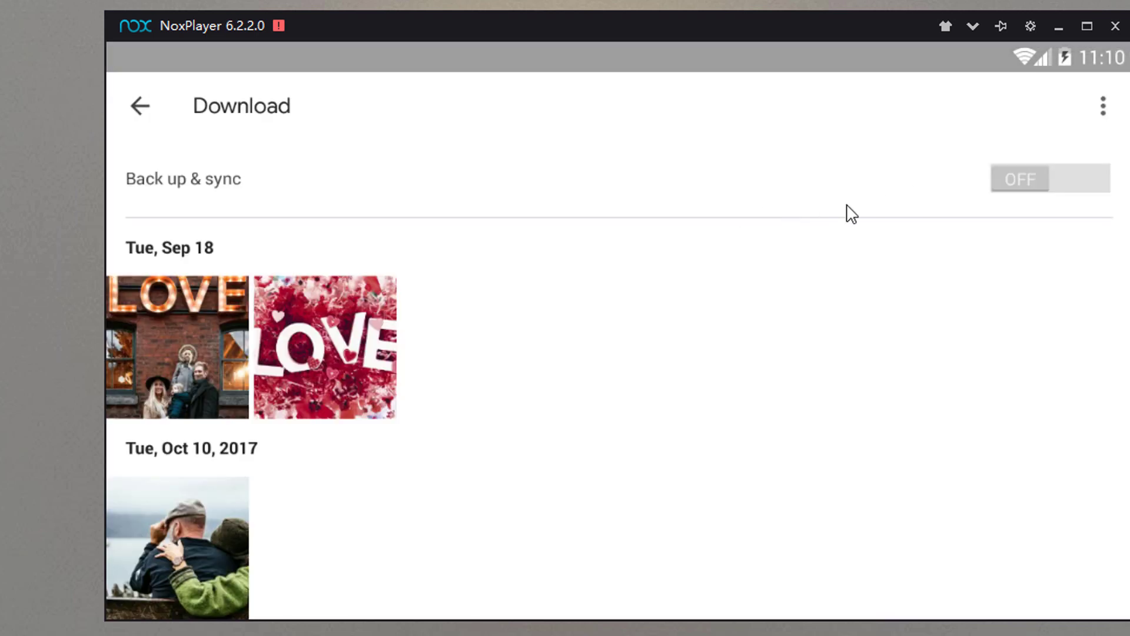
{"action": "left_click", "coordinate": [1077, 184]}
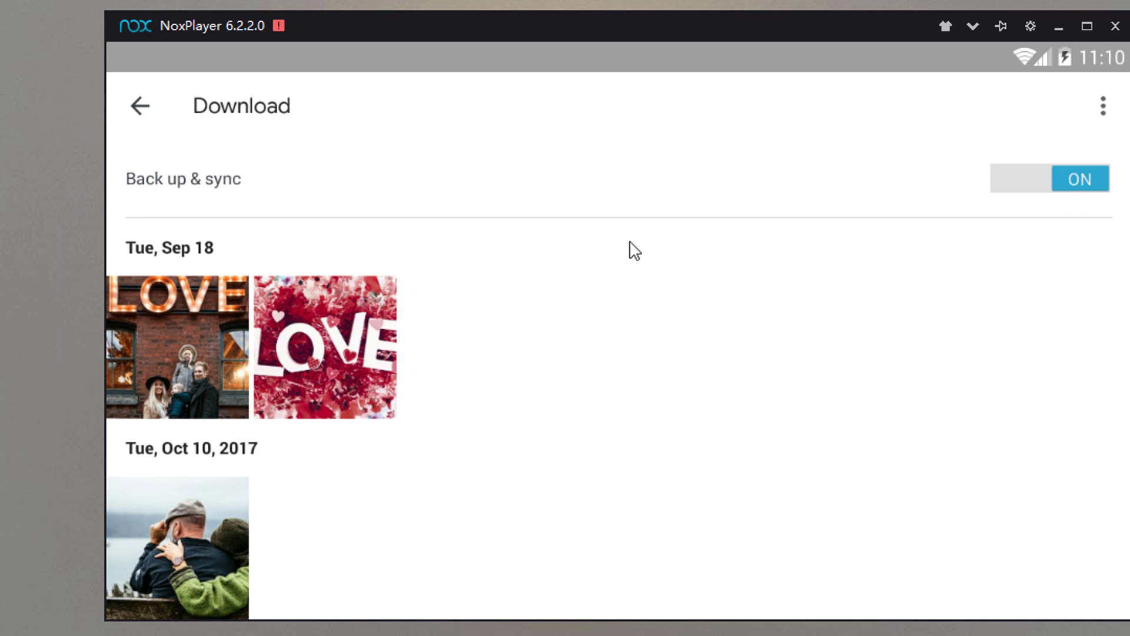
{"action": "left_click_drag", "start_coordinate": [569, 492], "coordinate": [749, 223]}
- Select the LOVE photo in Gallery's Download album, then minimise NoxPlayer
{"action": "left_click", "coordinate": [1128, 536]}
{"action": "left_click", "coordinate": [613, 429]}
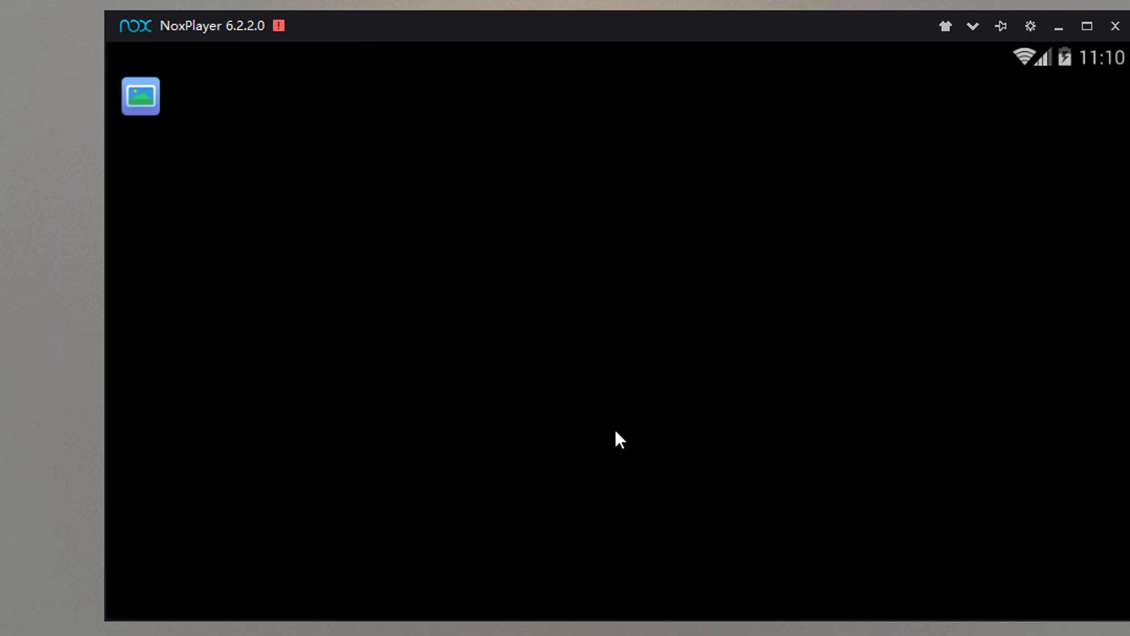
{"action": "left_click", "coordinate": [655, 358]}
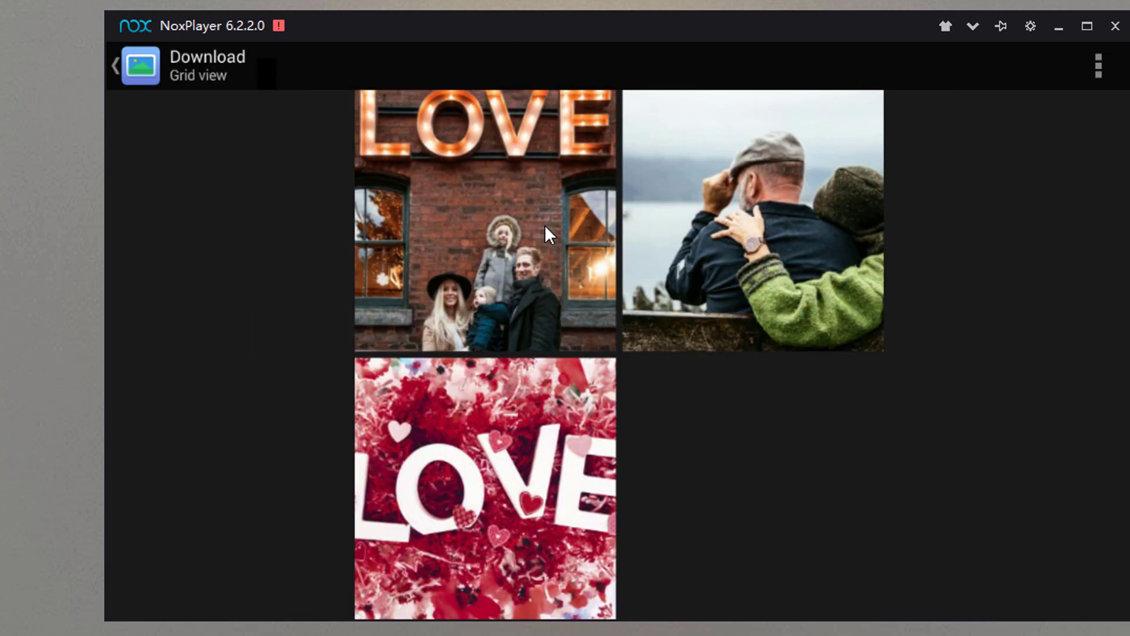
{"action": "left_click", "coordinate": [546, 225]}
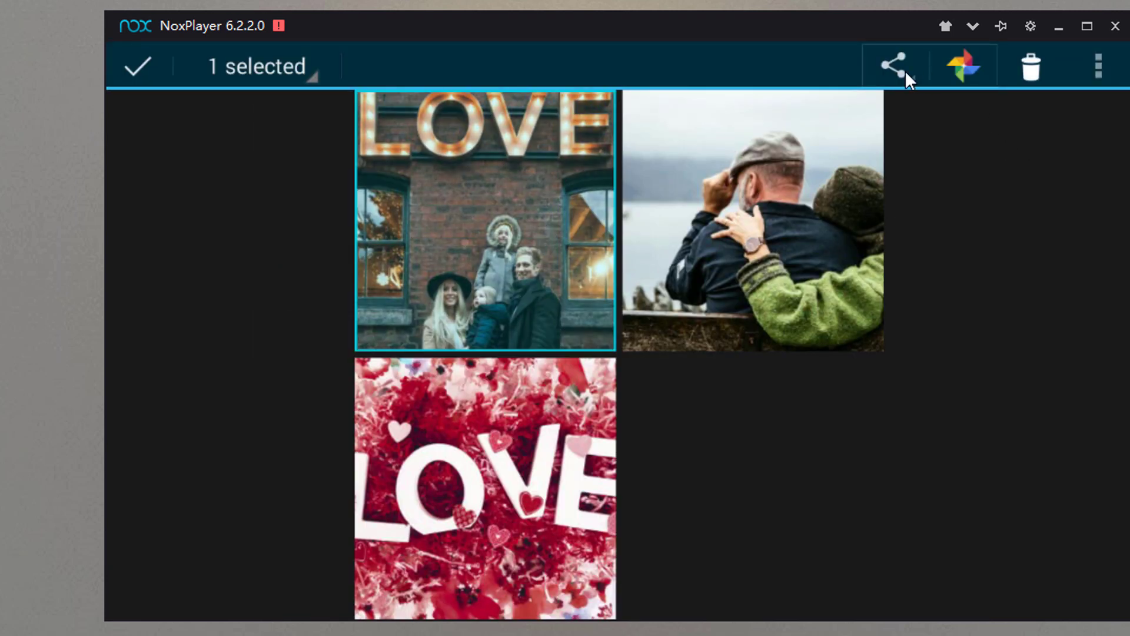
{"action": "left_click", "coordinate": [908, 71]}
{"action": "left_click", "coordinate": [991, 71]}
{"action": "left_click", "coordinate": [1060, 30]}
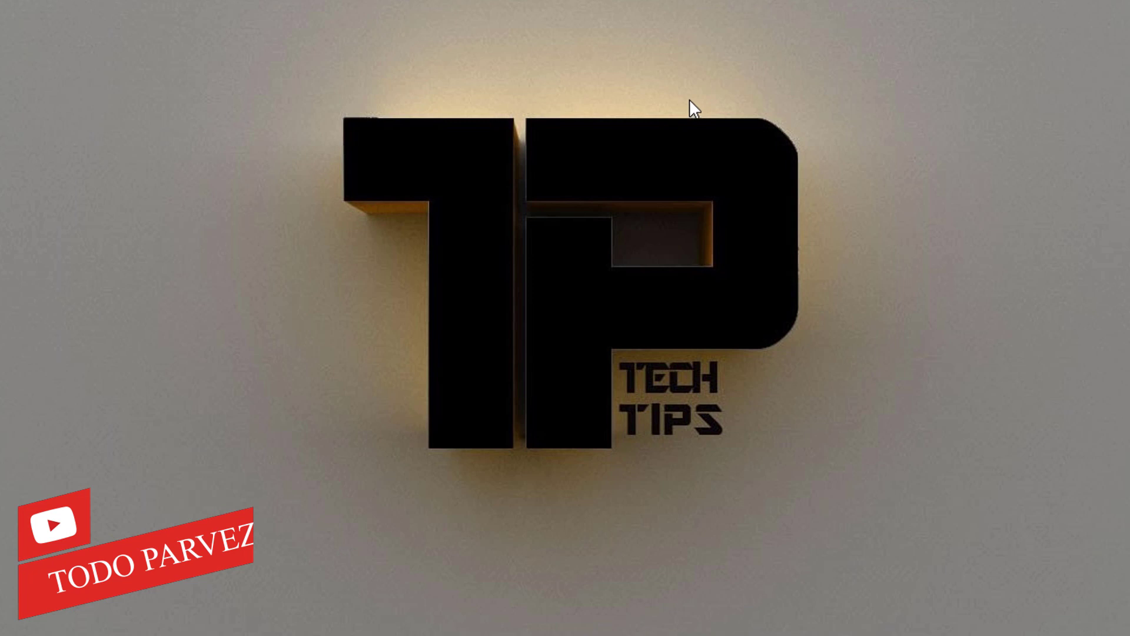
- Show the Google Photos web Albums page in Chrome, then restore NoxPlayer to its recent apps
{"action": "left_click", "coordinate": [492, 12]}
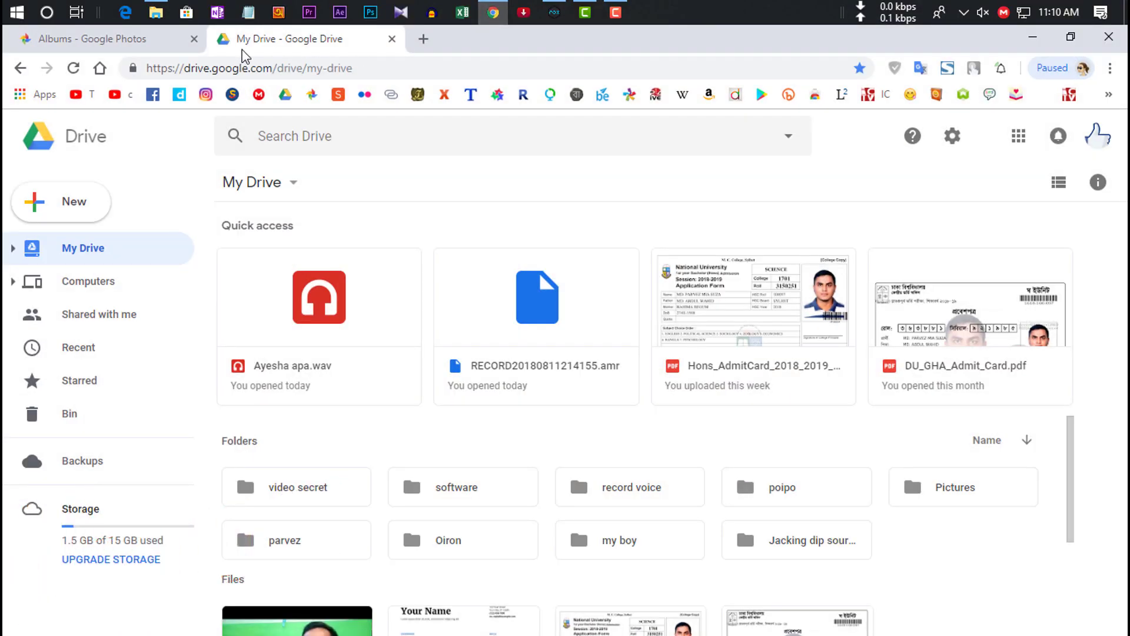
{"action": "left_click", "coordinate": [121, 39]}
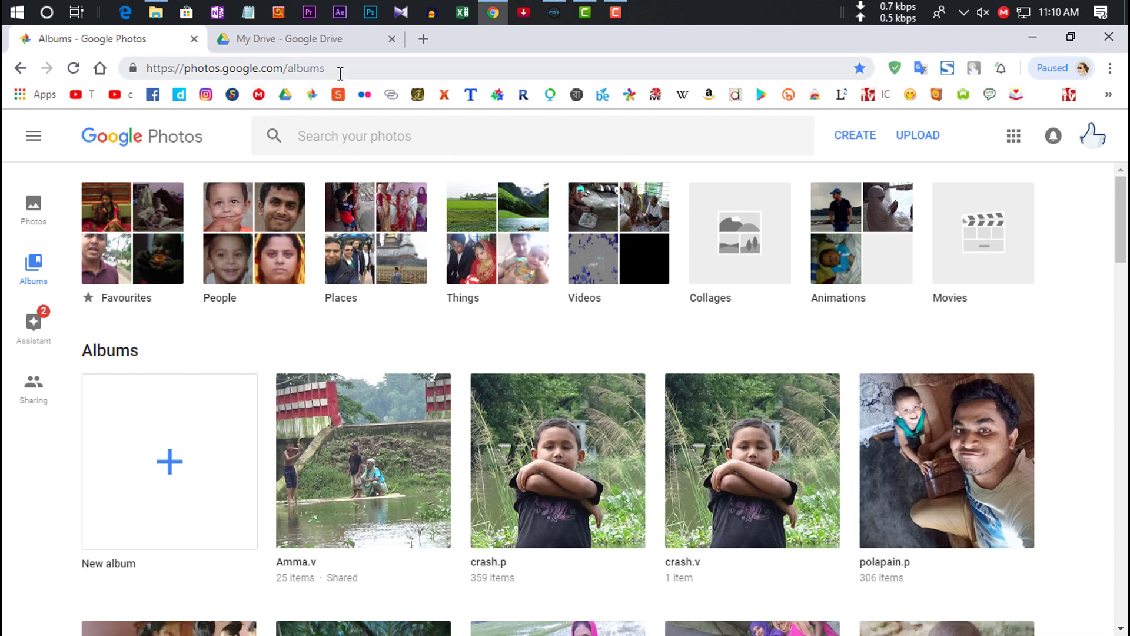
{"action": "left_click", "coordinate": [238, 69]}
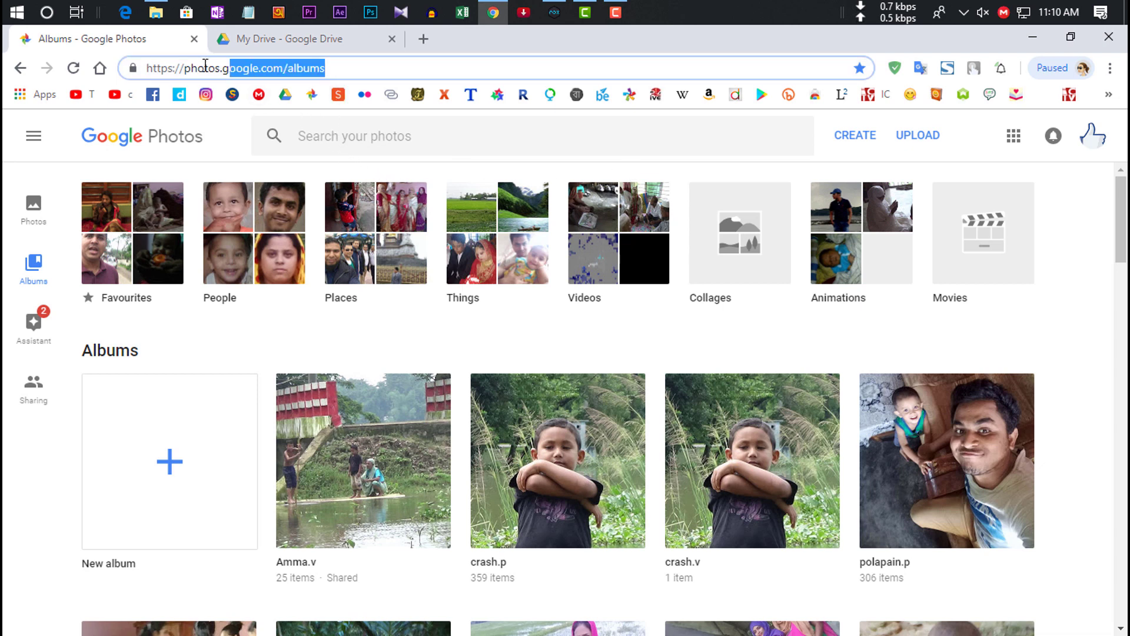
{"action": "left_click", "coordinate": [232, 153]}
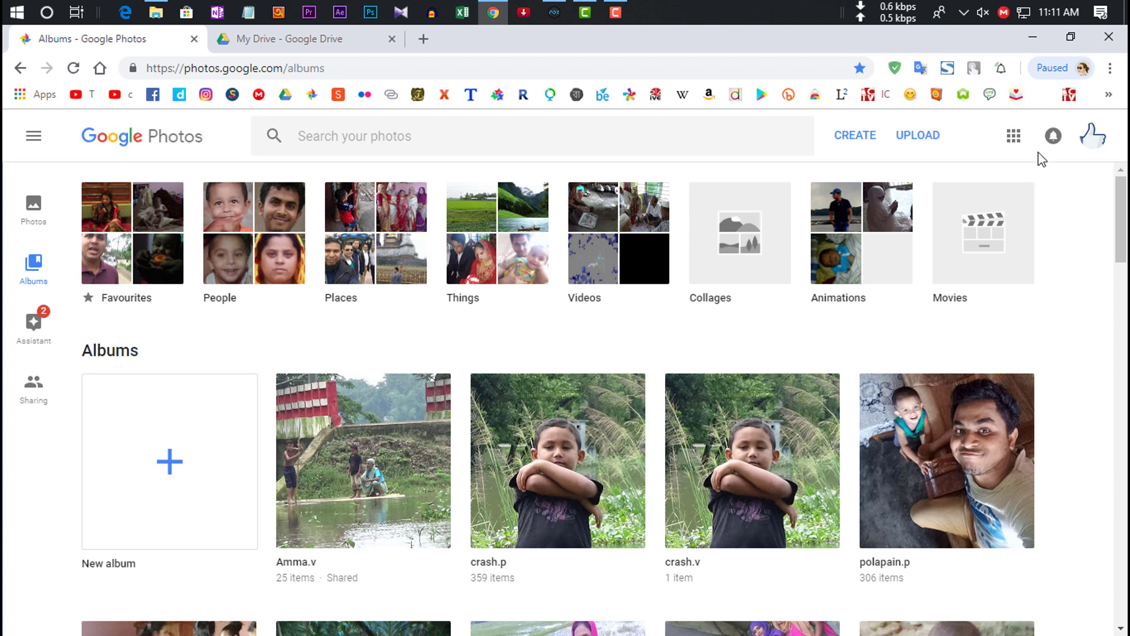
{"action": "left_click", "coordinate": [1091, 139]}
{"action": "left_click", "coordinate": [1091, 140]}
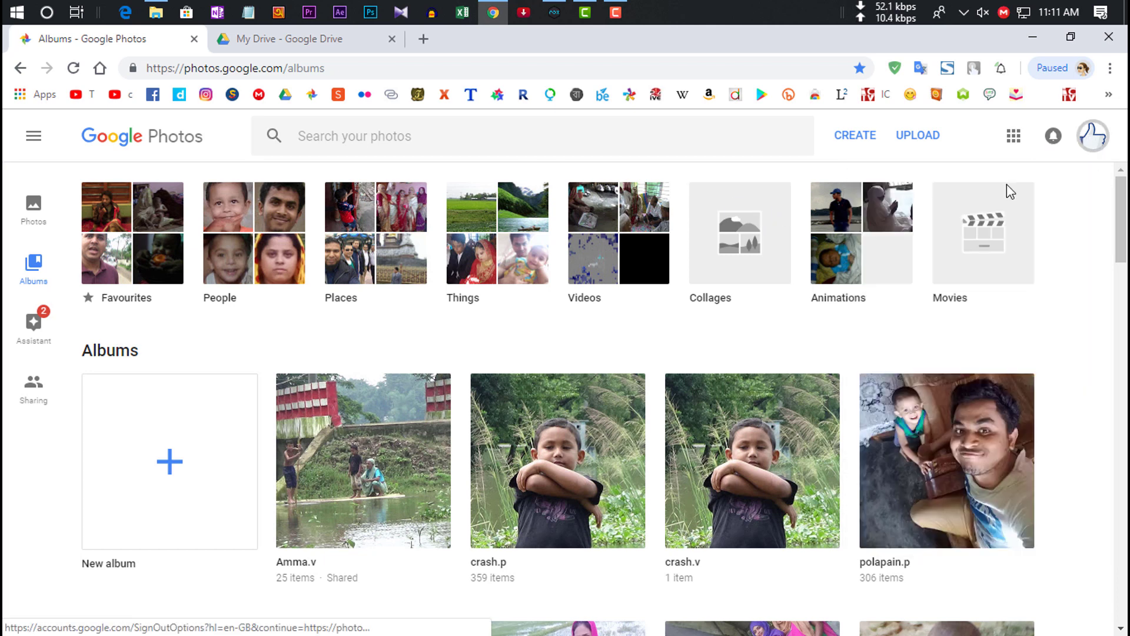
{"action": "left_click", "coordinate": [554, 12]}
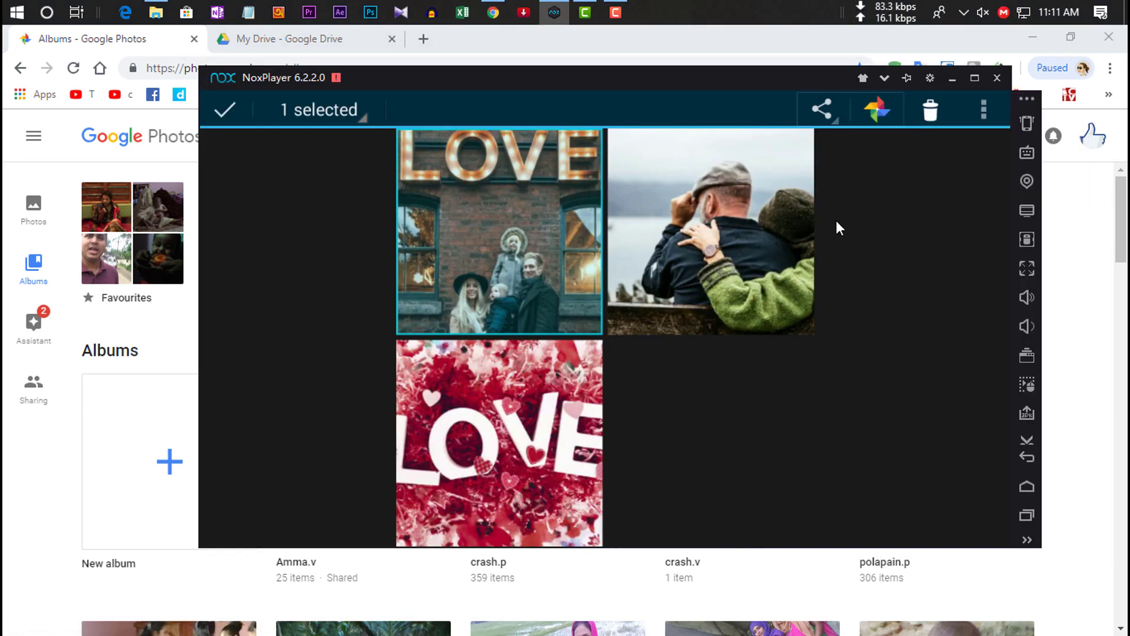
{"action": "left_click", "coordinate": [1028, 516]}
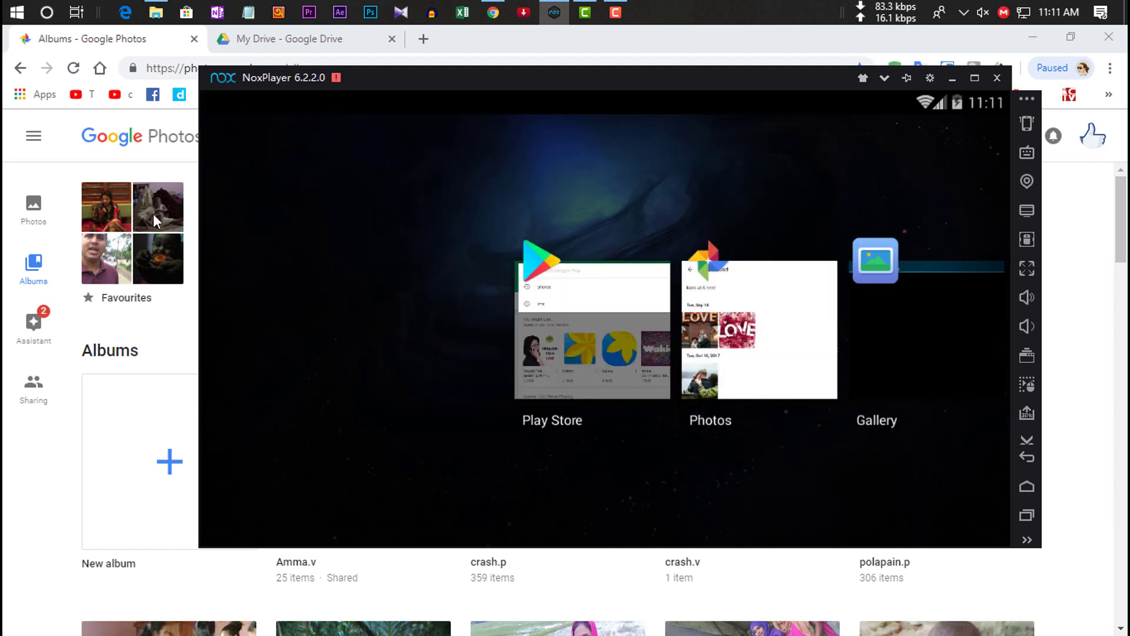
- Open Google Photos web Settings, showing High quality (free unlimited storage) upload size
{"action": "left_click", "coordinate": [36, 140]}
{"action": "left_click", "coordinate": [36, 140]}
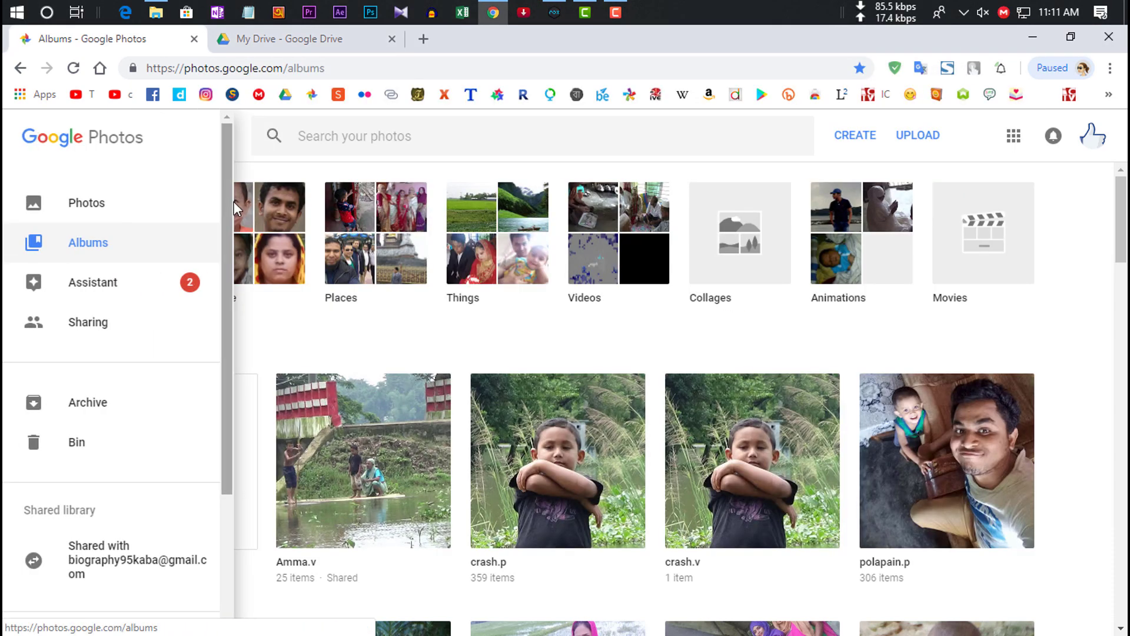
{"action": "scroll", "coordinate": [231, 291], "scroll_direction": "down", "scroll_amount": 3}
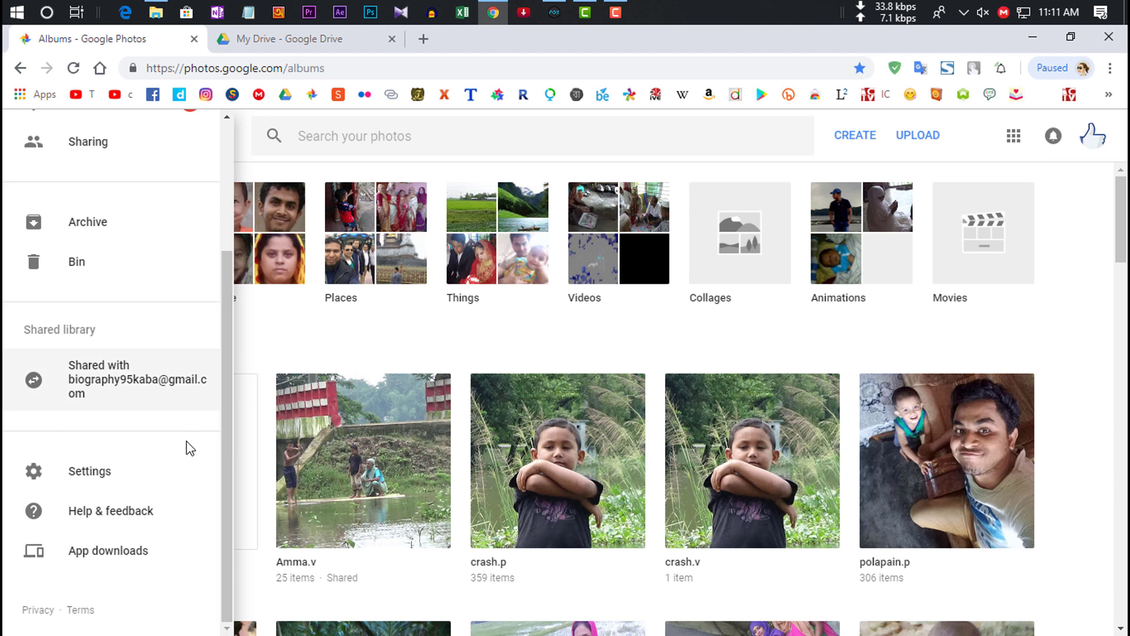
{"action": "left_click", "coordinate": [82, 474]}
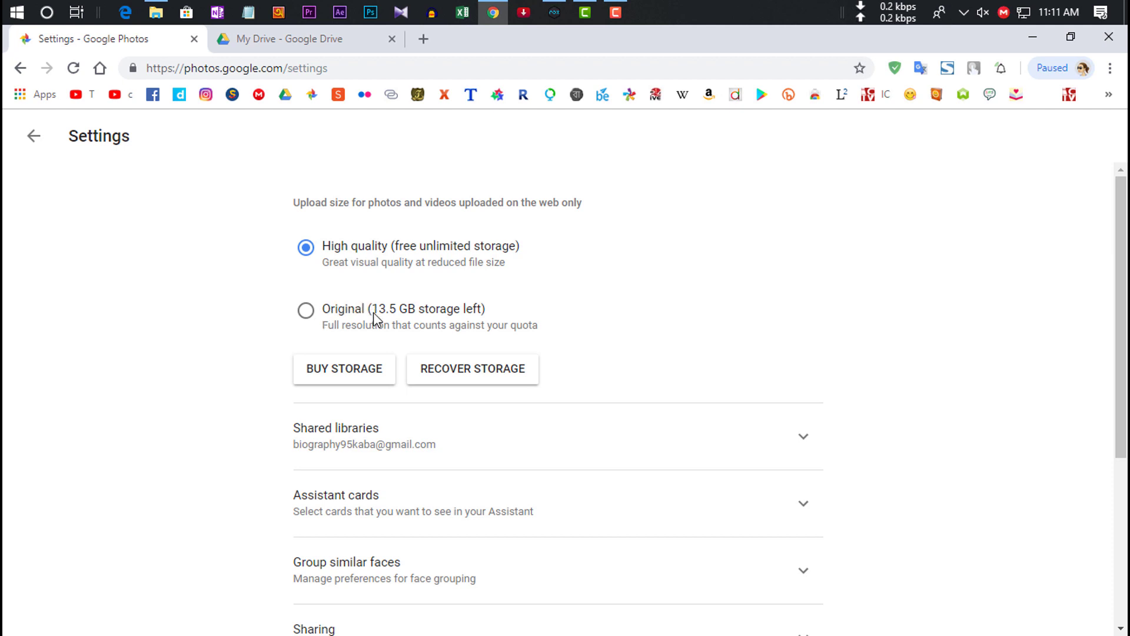
{"action": "left_click", "coordinate": [275, 40]}
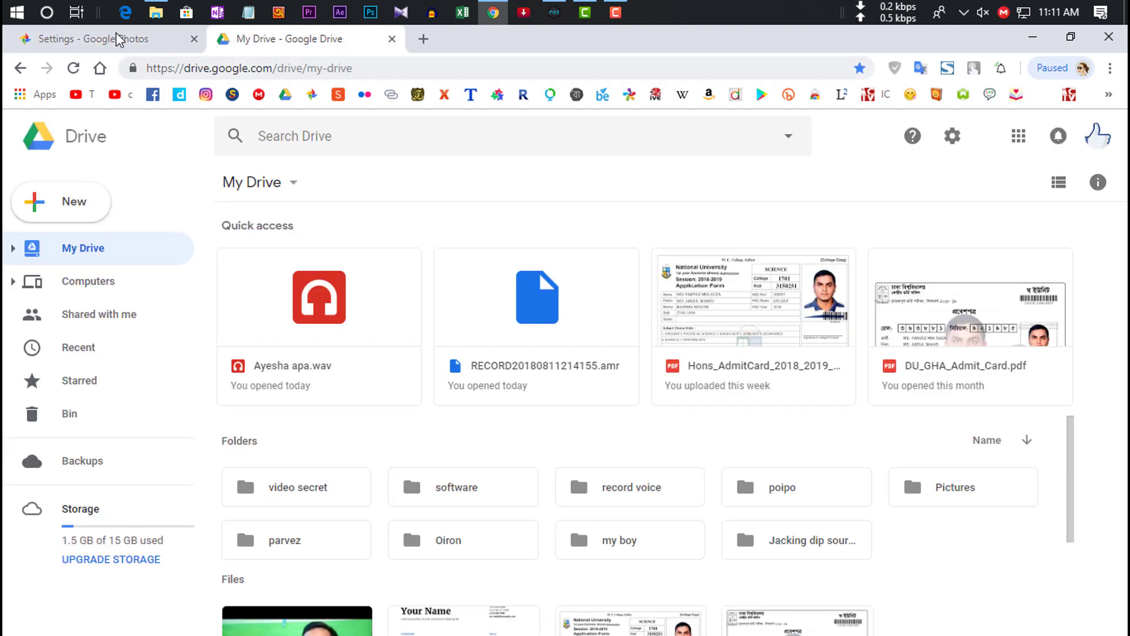
{"action": "left_click", "coordinate": [94, 39]}
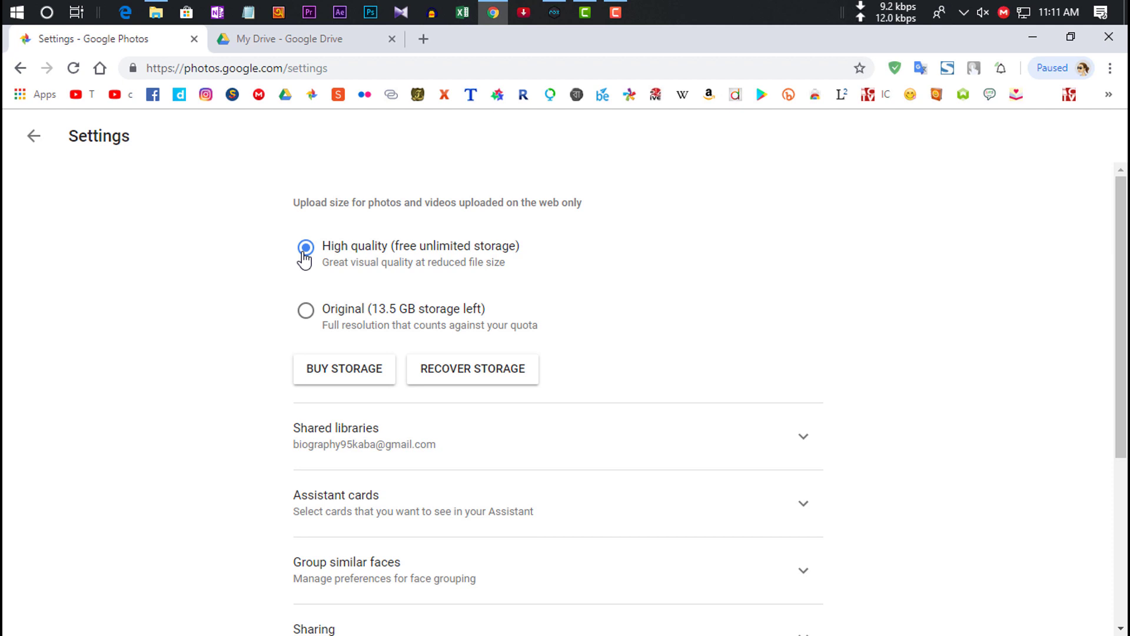
{"action": "key", "text": "alt+Left"}
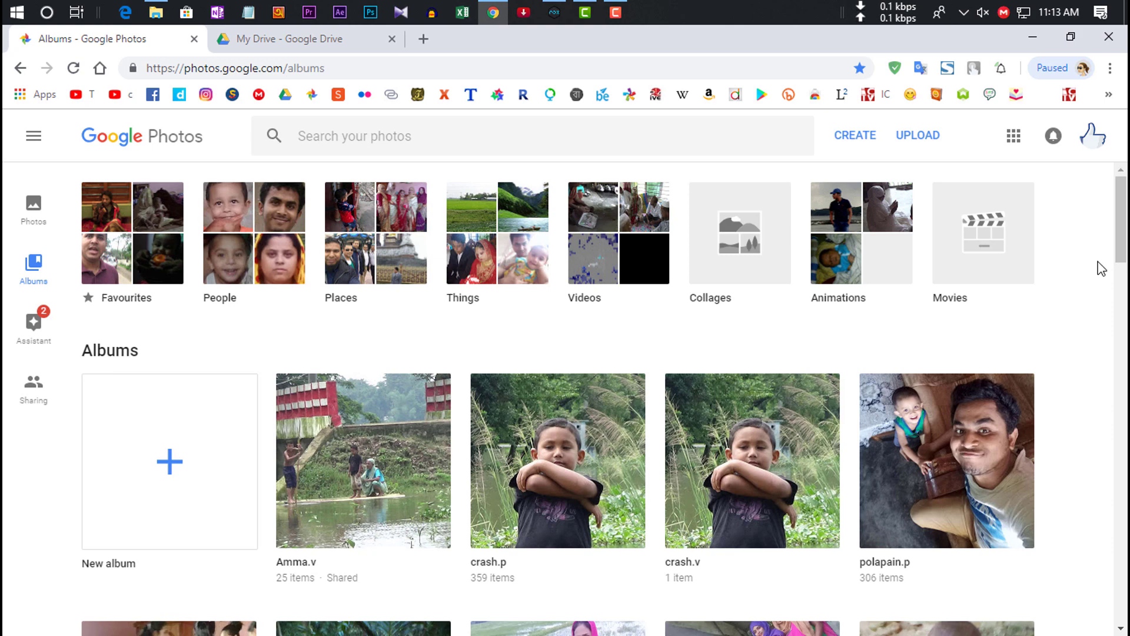
- Scroll the Albums page to check Amma.v (25), crash.p (359) and polapain.p (306)
{"action": "scroll", "coordinate": [1101, 268], "scroll_direction": "down", "scroll_amount": 7}
{"action": "scroll", "coordinate": [1101, 268], "scroll_direction": "up", "scroll_amount": 7}
- Move the emulator aside, open the web People collection, then minimise NoxPlayer to view it
{"action": "left_click", "coordinate": [554, 12]}
{"action": "left_click", "coordinate": [219, 149]}
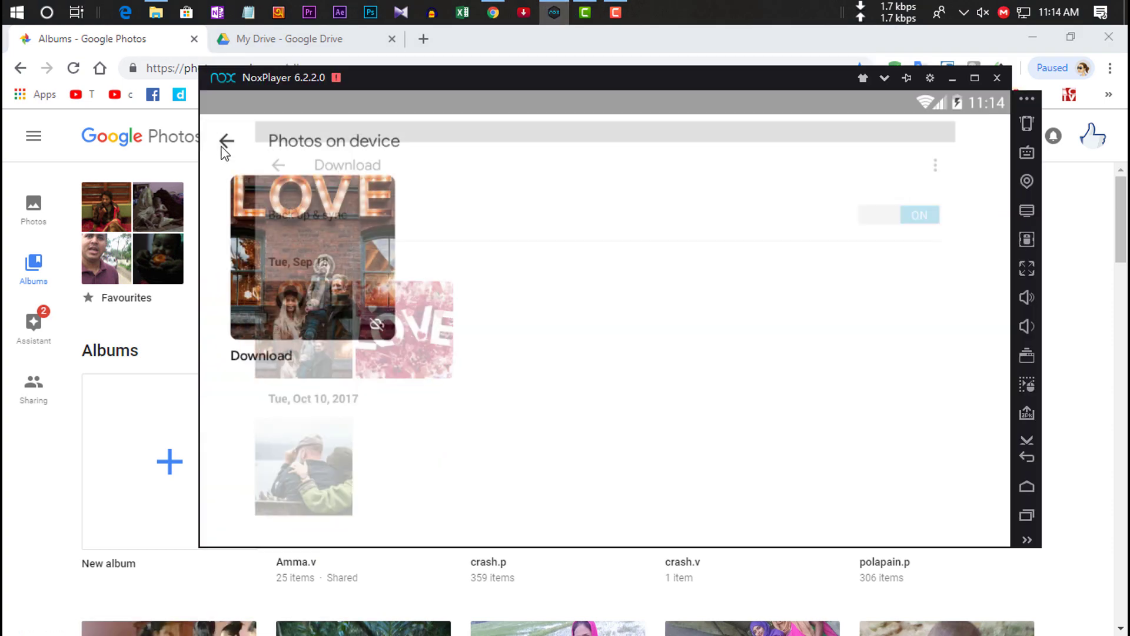
{"action": "left_click_drag", "start_coordinate": [483, 78], "coordinate": [855, 82]}
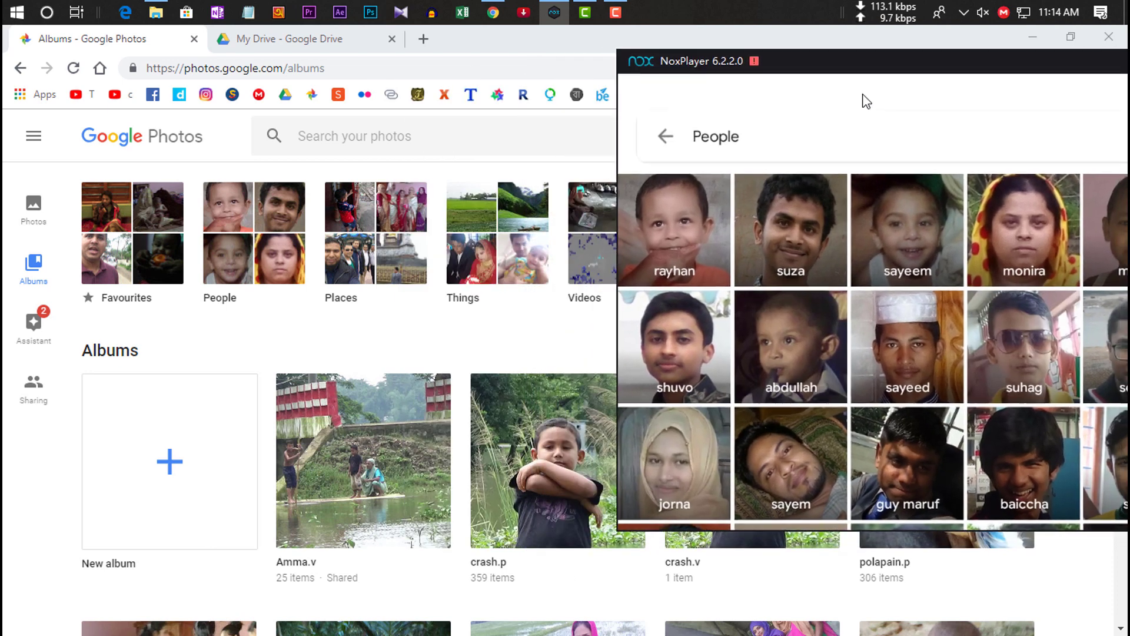
{"action": "left_click", "coordinate": [265, 249]}
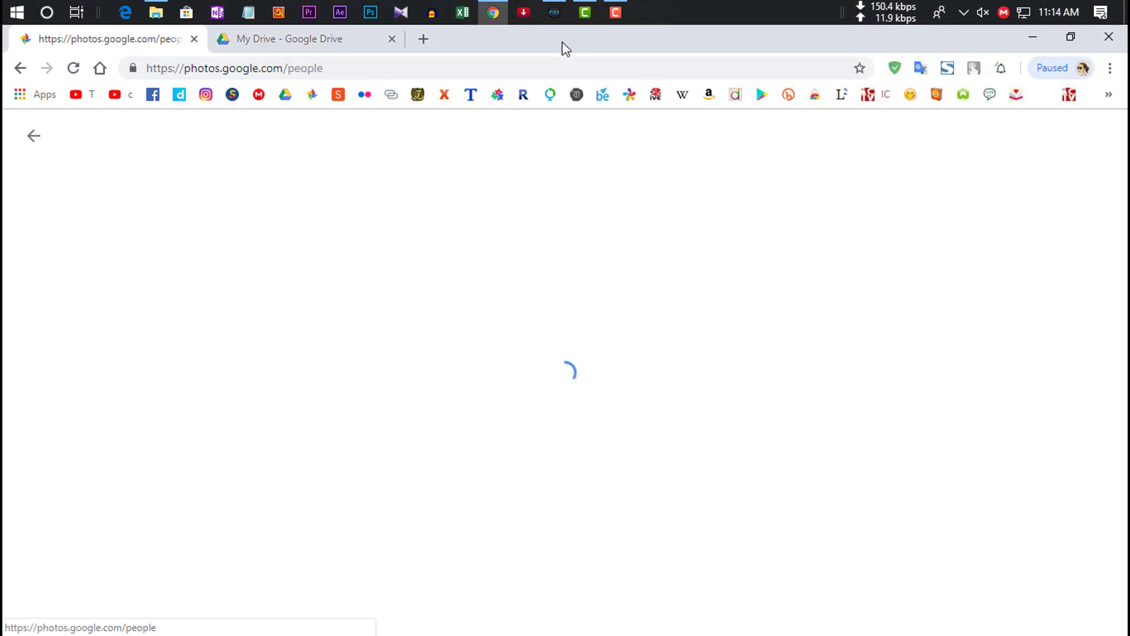
{"action": "left_click", "coordinate": [554, 12]}
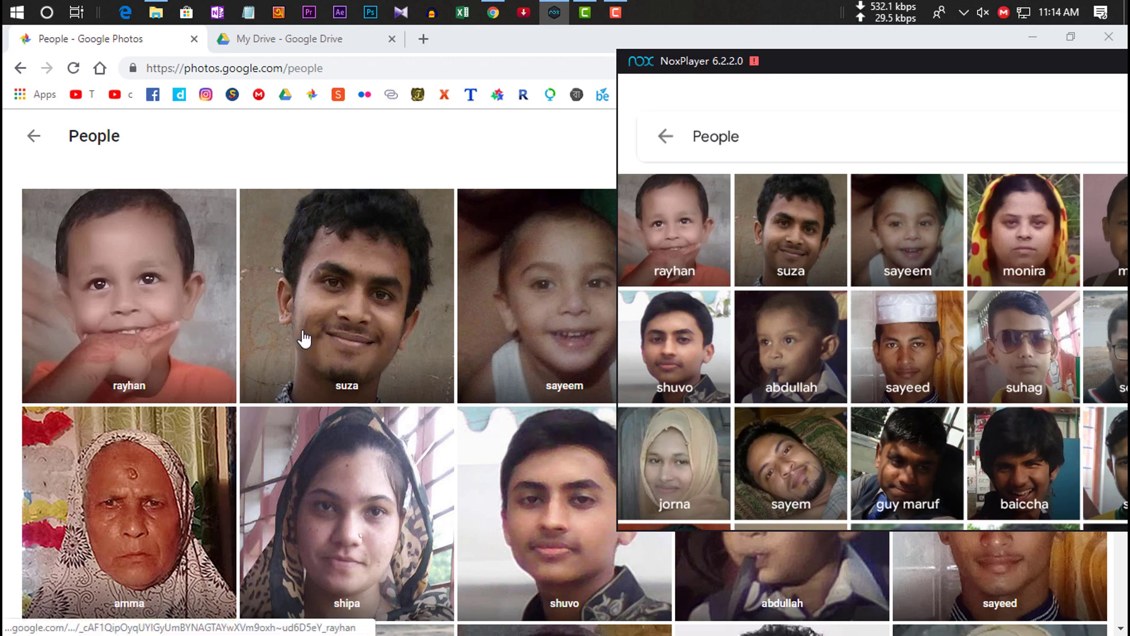
{"action": "left_click_drag", "start_coordinate": [909, 71], "coordinate": [845, 85]}
{"action": "left_click", "coordinate": [1009, 76]}
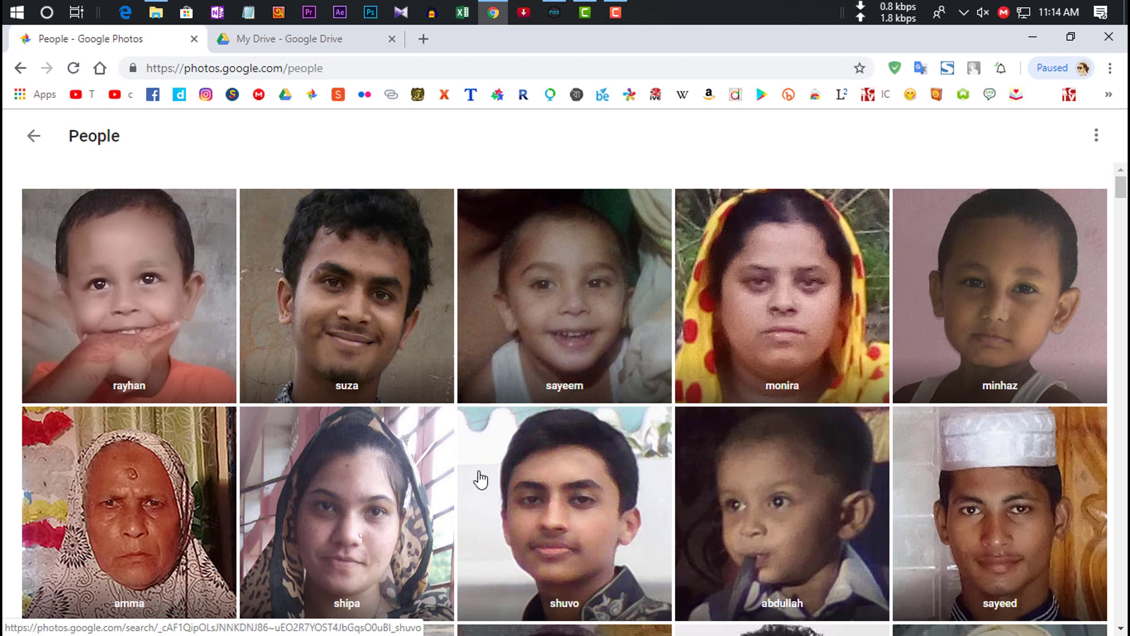
- Scroll through rayhan's face-group photos back to 2016, then return to People
{"action": "left_click", "coordinate": [142, 363]}
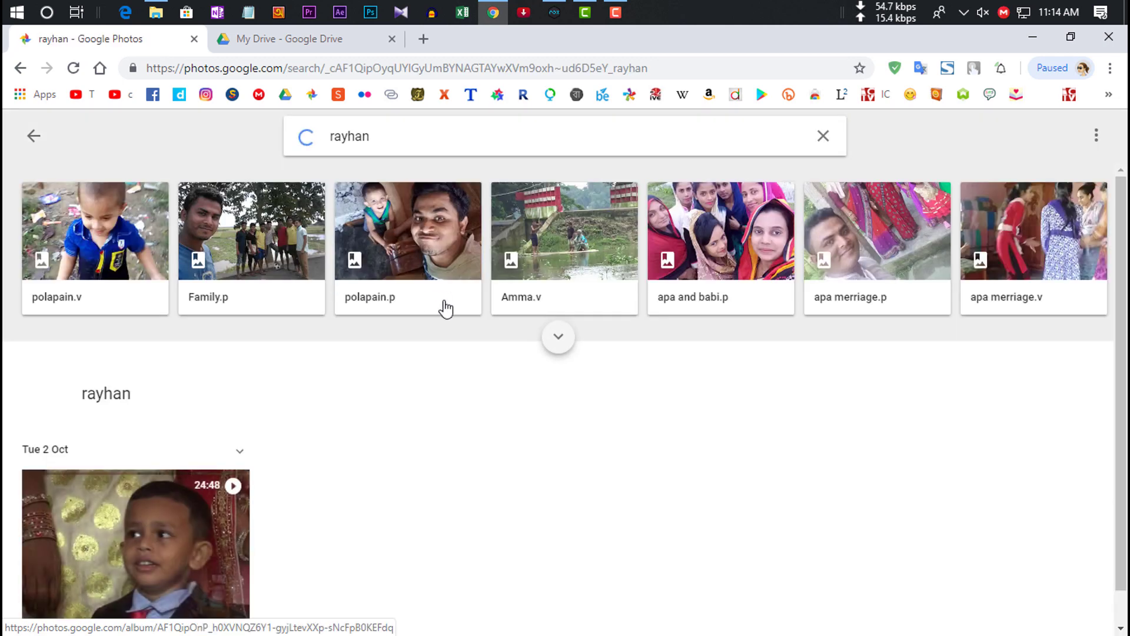
{"action": "scroll", "coordinate": [441, 298], "scroll_direction": "down", "scroll_amount": 1}
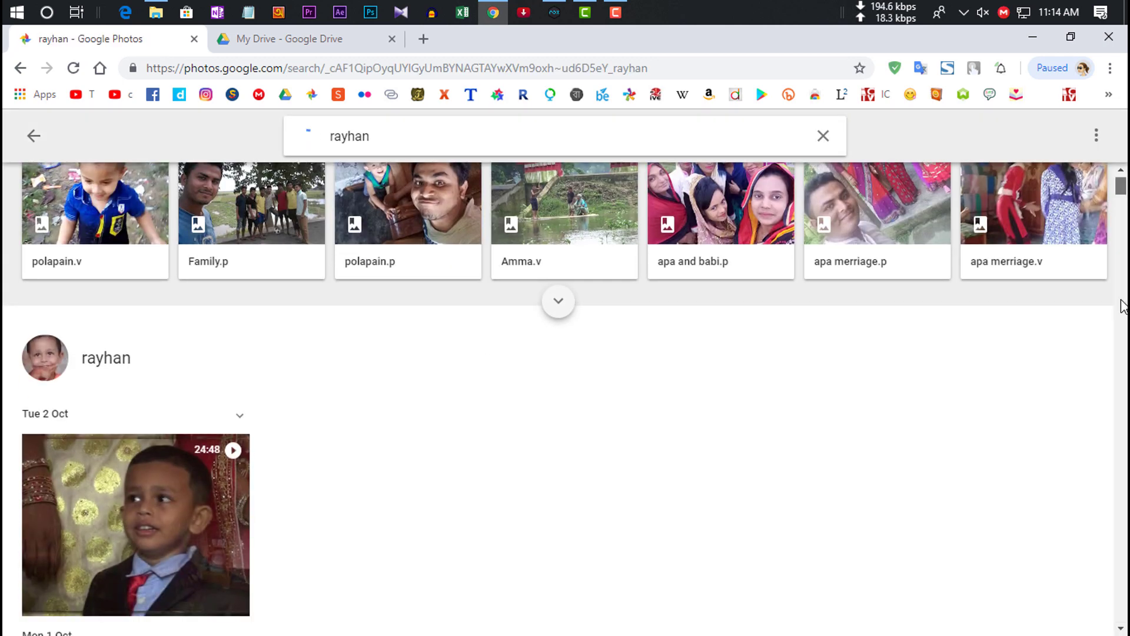
{"action": "scroll", "coordinate": [565, 383], "scroll_direction": "down", "scroll_amount": 10}
{"action": "scroll", "coordinate": [565, 399], "scroll_direction": "down", "scroll_amount": 3}
{"action": "scroll", "coordinate": [565, 399], "scroll_direction": "up", "scroll_amount": 15}
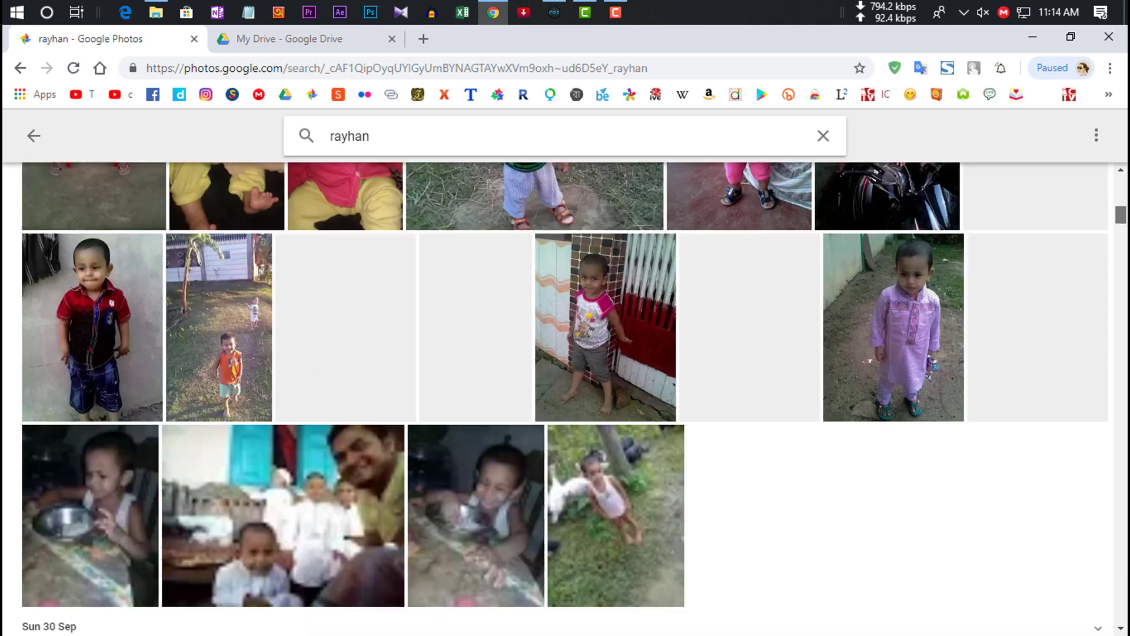
{"action": "scroll", "coordinate": [565, 399], "scroll_direction": "down", "scroll_amount": 5}
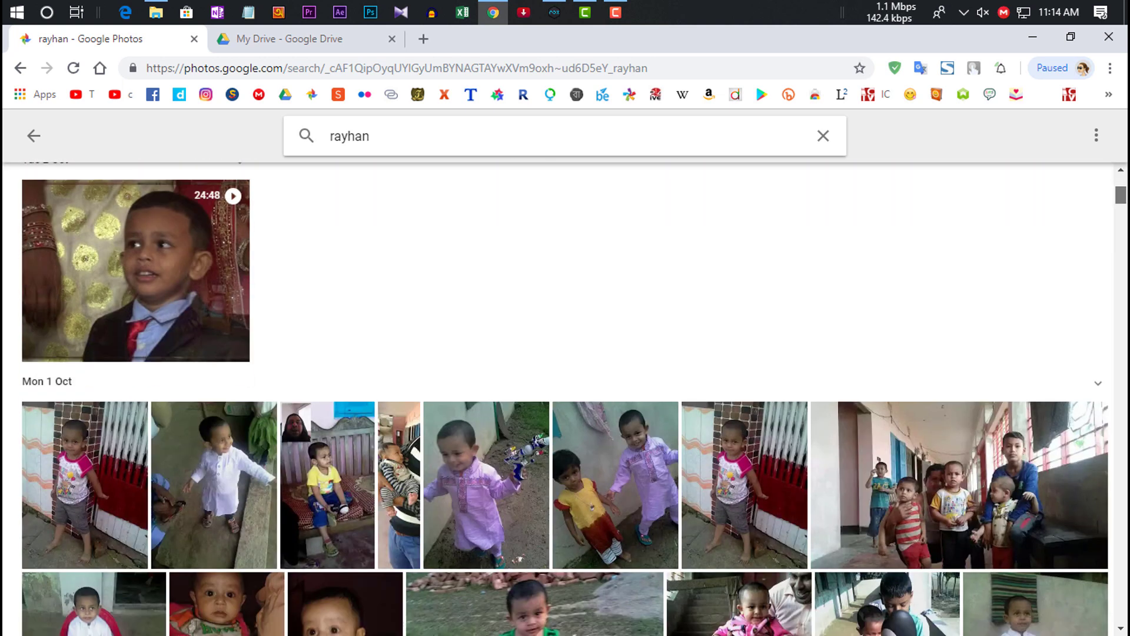
{"action": "scroll", "coordinate": [565, 398], "scroll_direction": "down", "scroll_amount": 18}
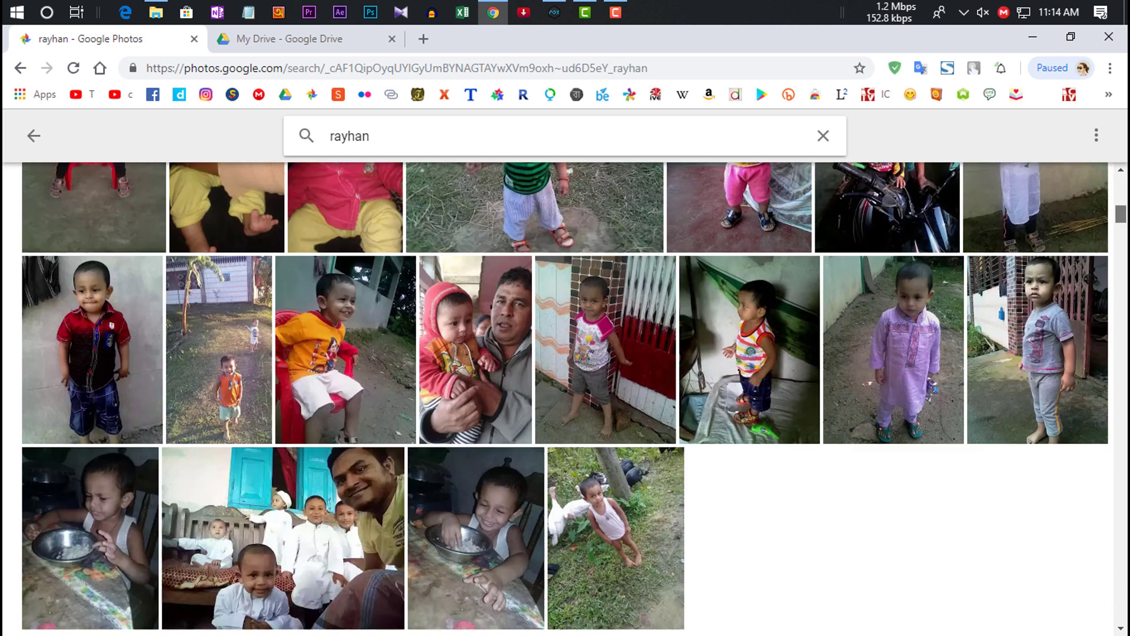
{"action": "scroll", "coordinate": [566, 398], "scroll_direction": "down", "scroll_amount": 20}
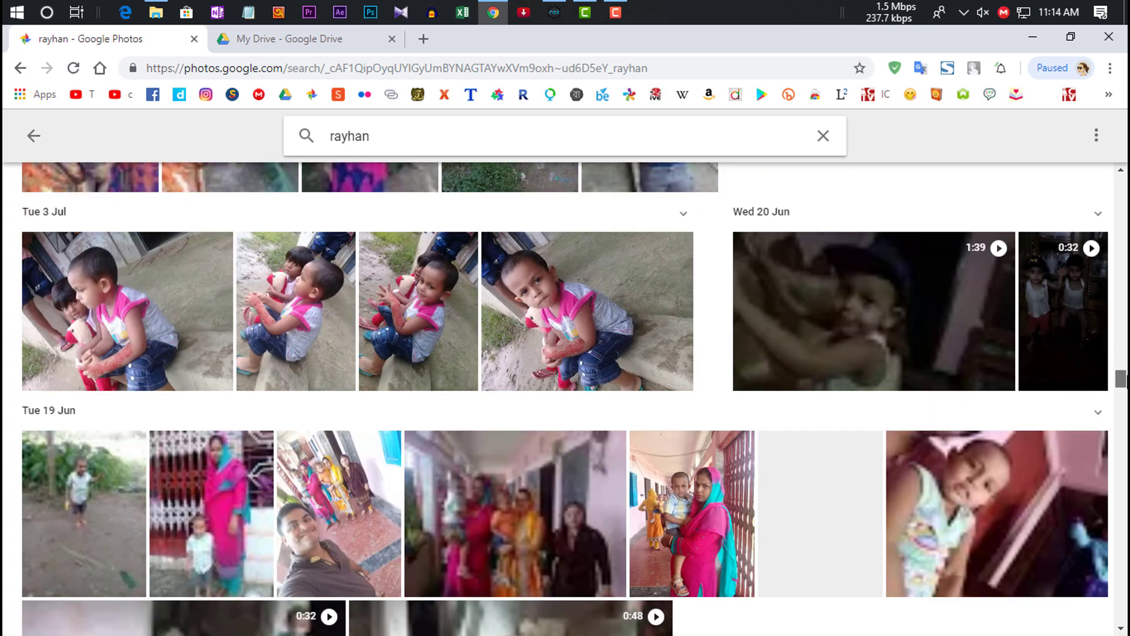
{"action": "scroll", "coordinate": [566, 398], "scroll_direction": "up", "scroll_amount": 20}
{"action": "scroll", "coordinate": [565, 398], "scroll_direction": "up", "scroll_amount": 3}
{"action": "scroll", "coordinate": [565, 398], "scroll_direction": "down", "scroll_amount": 20}
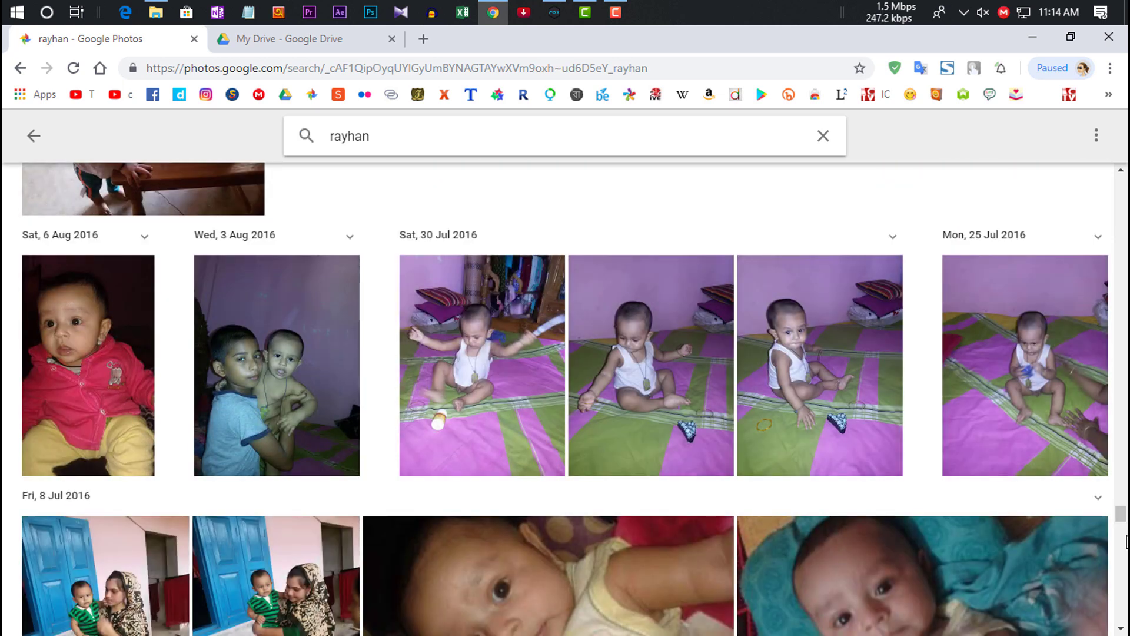
{"action": "scroll", "coordinate": [565, 398], "scroll_direction": "up", "scroll_amount": 7}
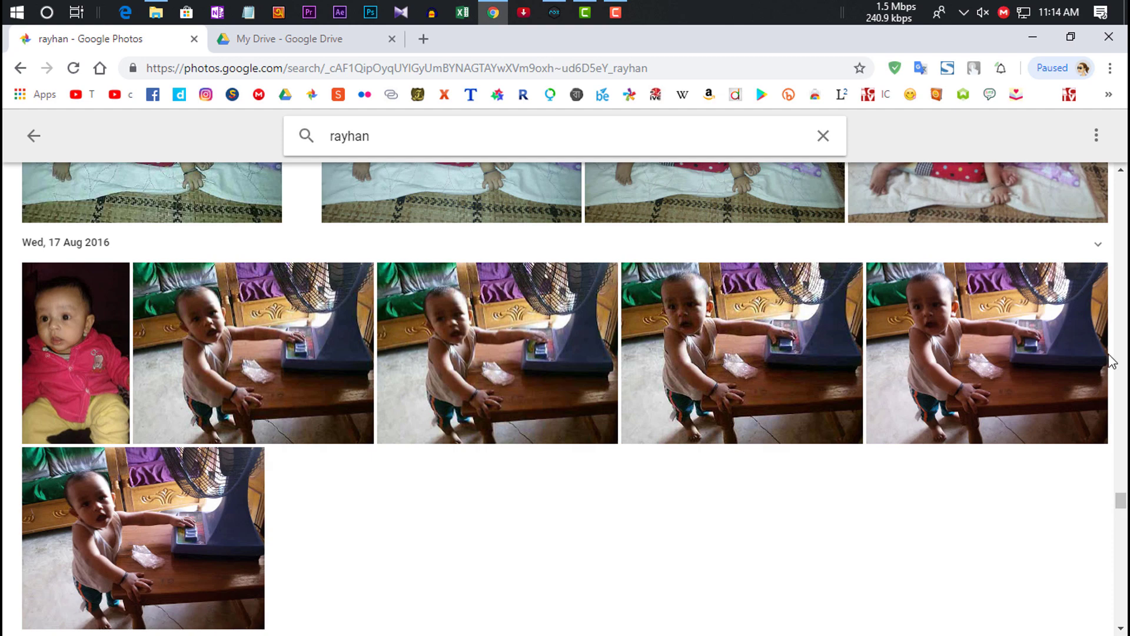
{"action": "left_click", "coordinate": [24, 134]}
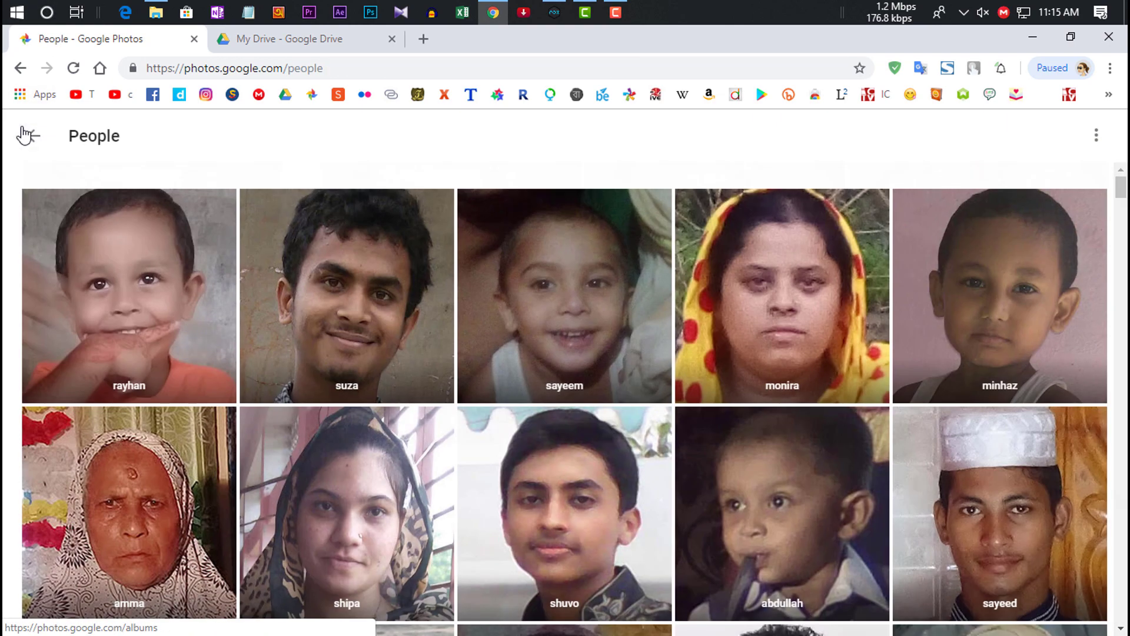
- Reopen People and look through minhaz's photos
{"action": "left_click", "coordinate": [35, 139]}
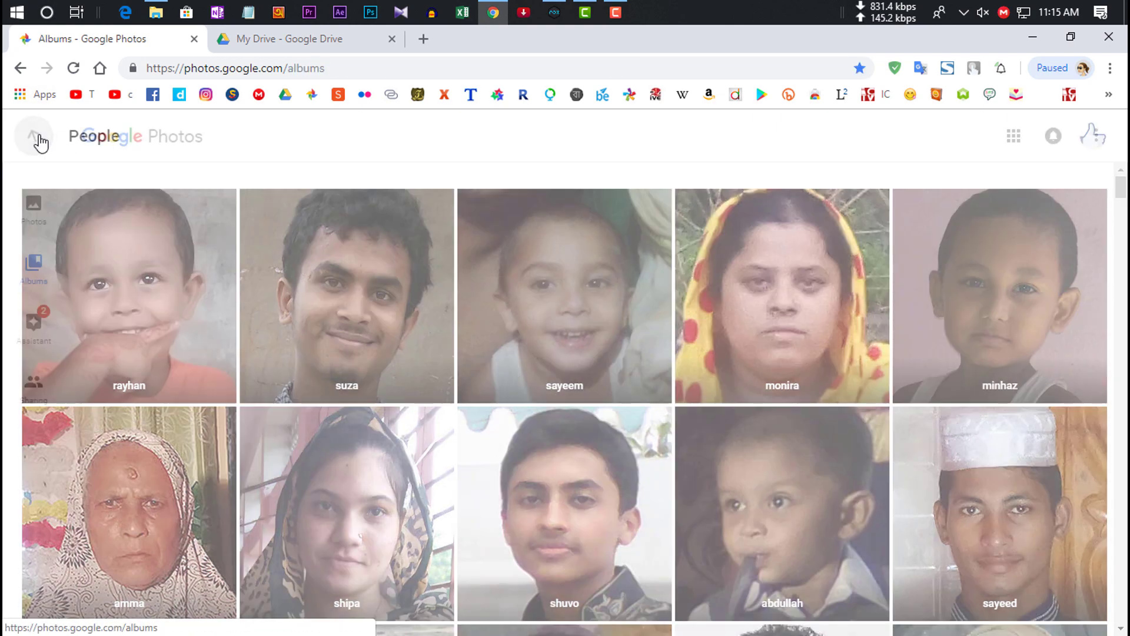
{"action": "left_click", "coordinate": [259, 248]}
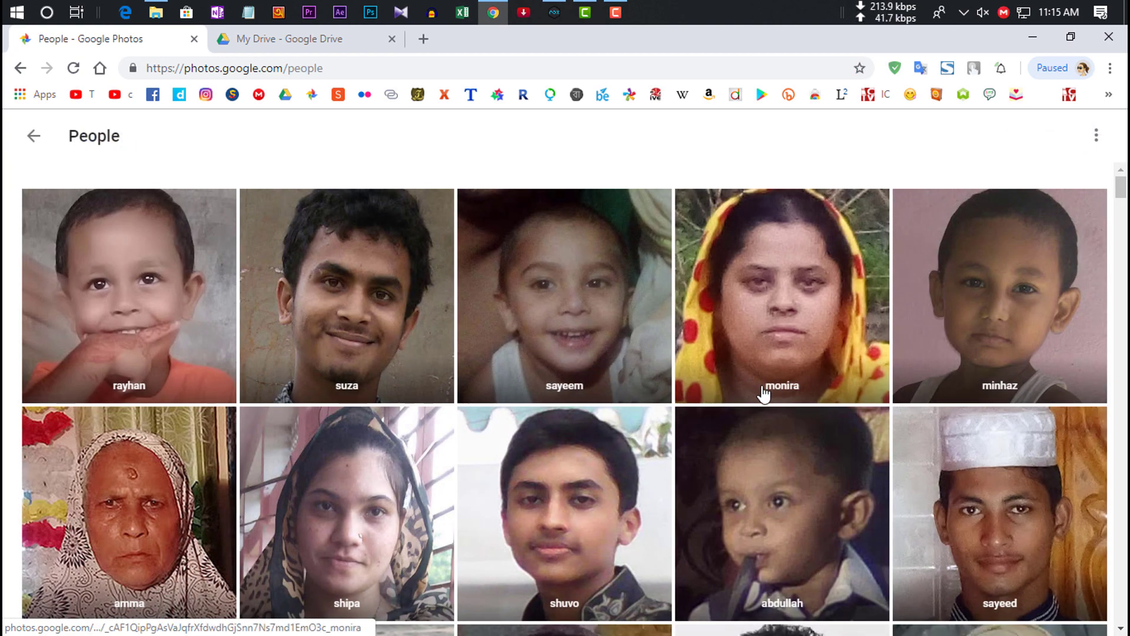
{"action": "left_click", "coordinate": [1011, 369]}
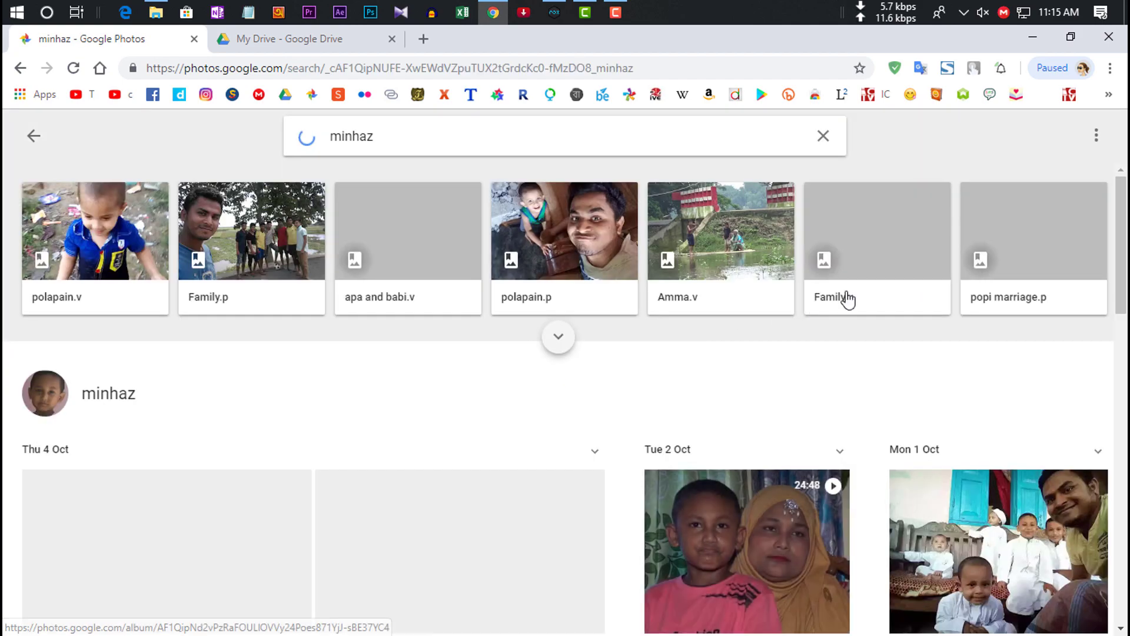
{"action": "scroll", "coordinate": [565, 400], "scroll_direction": "down", "scroll_amount": 10}
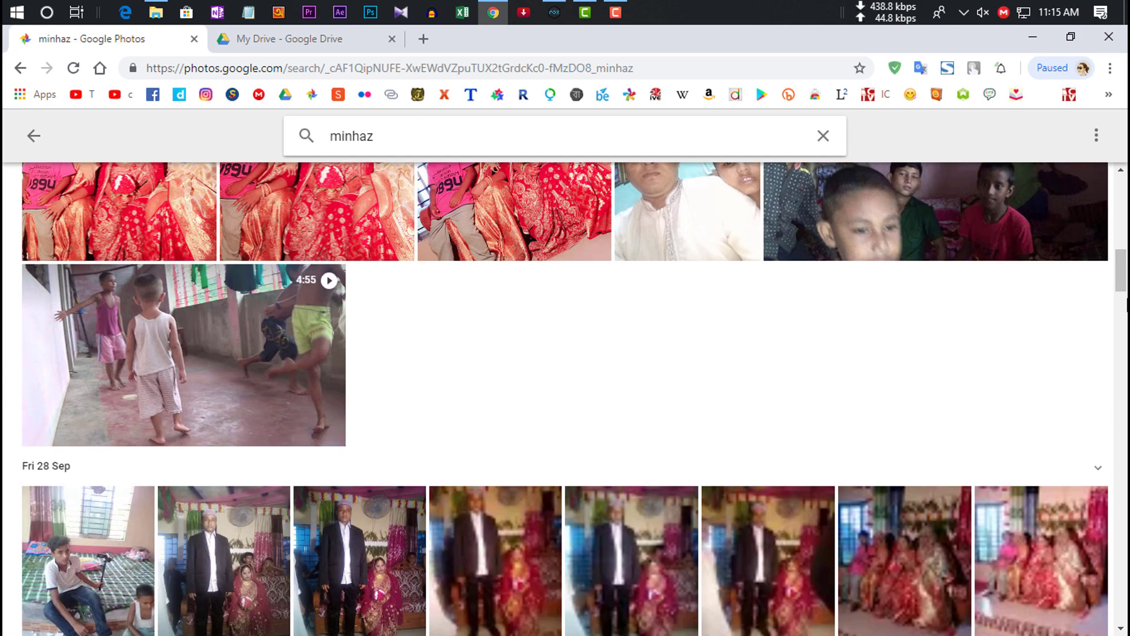
{"action": "scroll", "coordinate": [565, 400], "scroll_direction": "up", "scroll_amount": 1}
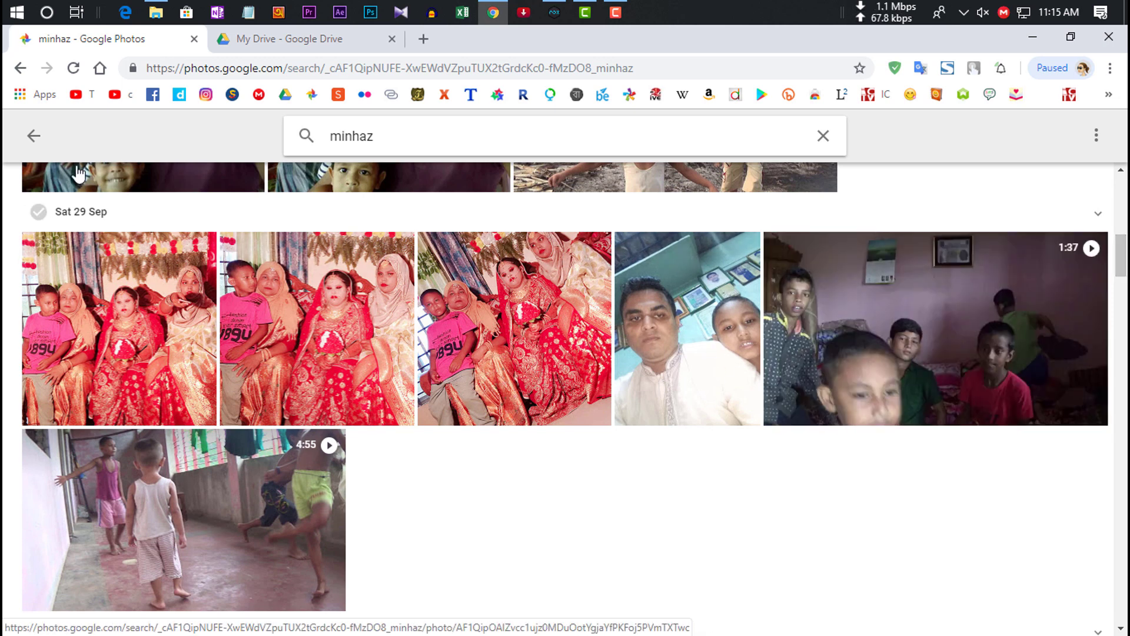
- Return to Albums and open Places showing Rautpur, Kendua, Chessy, London and Barcelona
{"action": "left_click", "coordinate": [35, 141]}
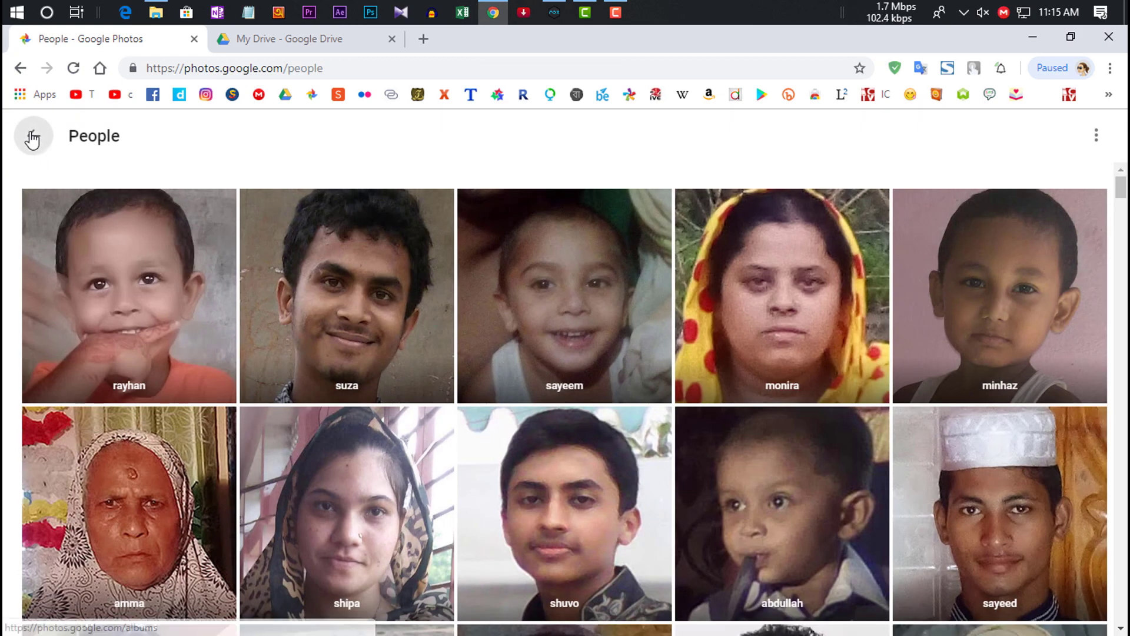
{"action": "left_click", "coordinate": [32, 138]}
{"action": "left_click", "coordinate": [375, 288]}
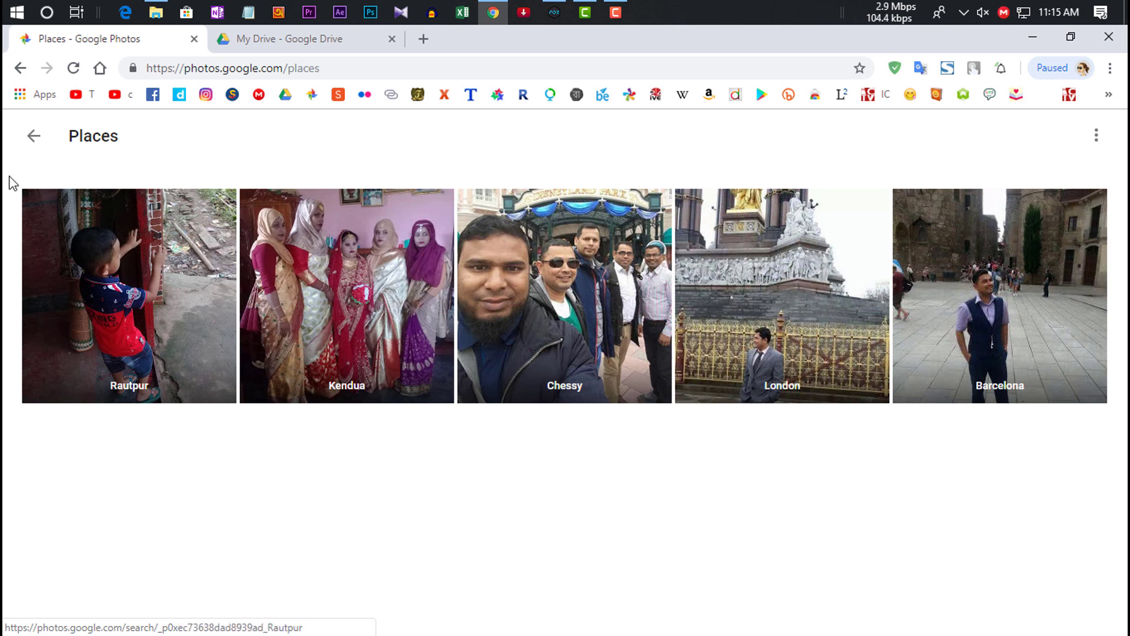
- Go back to the albums overview and open the crash.p album
{"action": "left_click", "coordinate": [32, 138]}
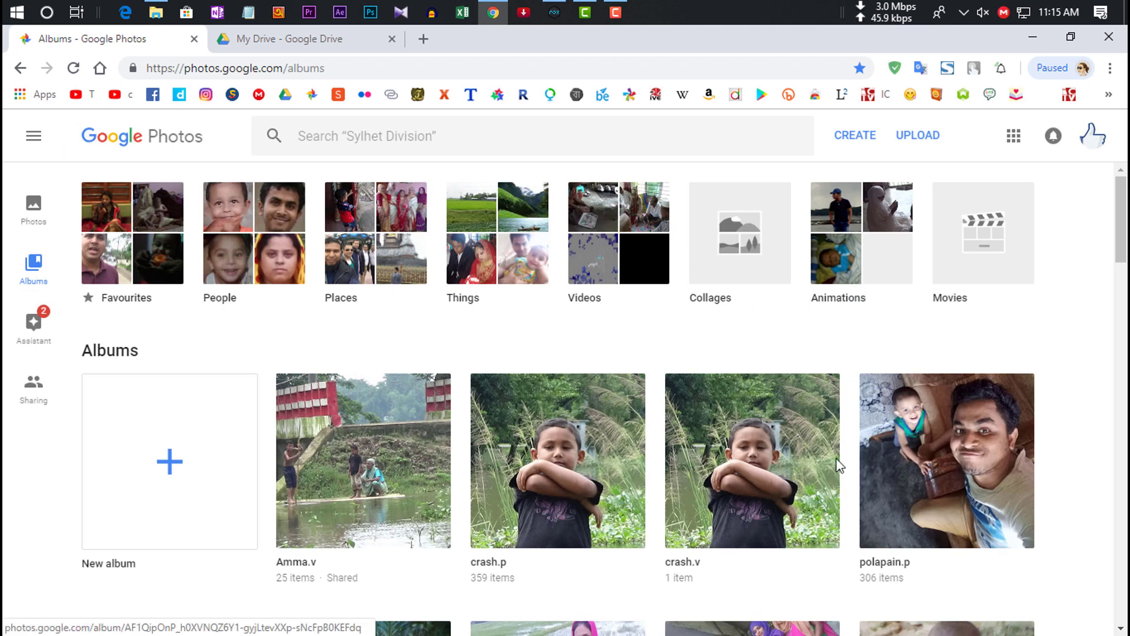
{"action": "scroll", "coordinate": [1066, 410], "scroll_direction": "down", "scroll_amount": 2}
{"action": "left_click", "coordinate": [545, 363]}
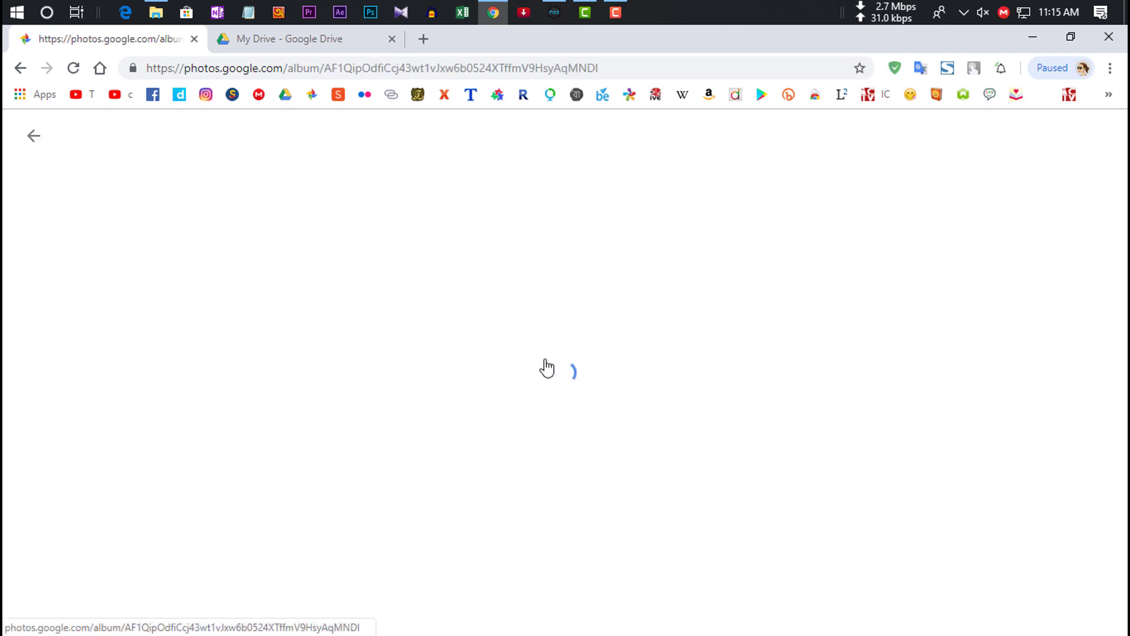
- Switch the emulator's photos app from People back to albums, then minimise NoxPlayer
{"action": "left_click", "coordinate": [554, 12]}
{"action": "left_click_drag", "start_coordinate": [542, 84], "coordinate": [795, 95]}
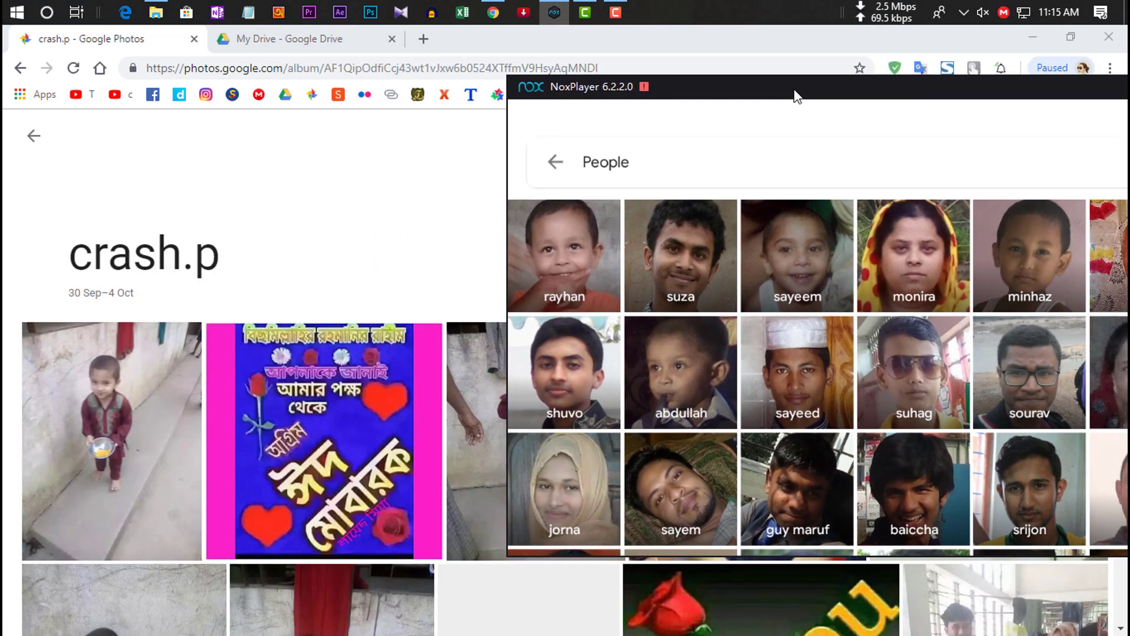
{"action": "left_click", "coordinate": [557, 162]}
{"action": "left_click_drag", "start_coordinate": [660, 97], "coordinate": [485, 143]}
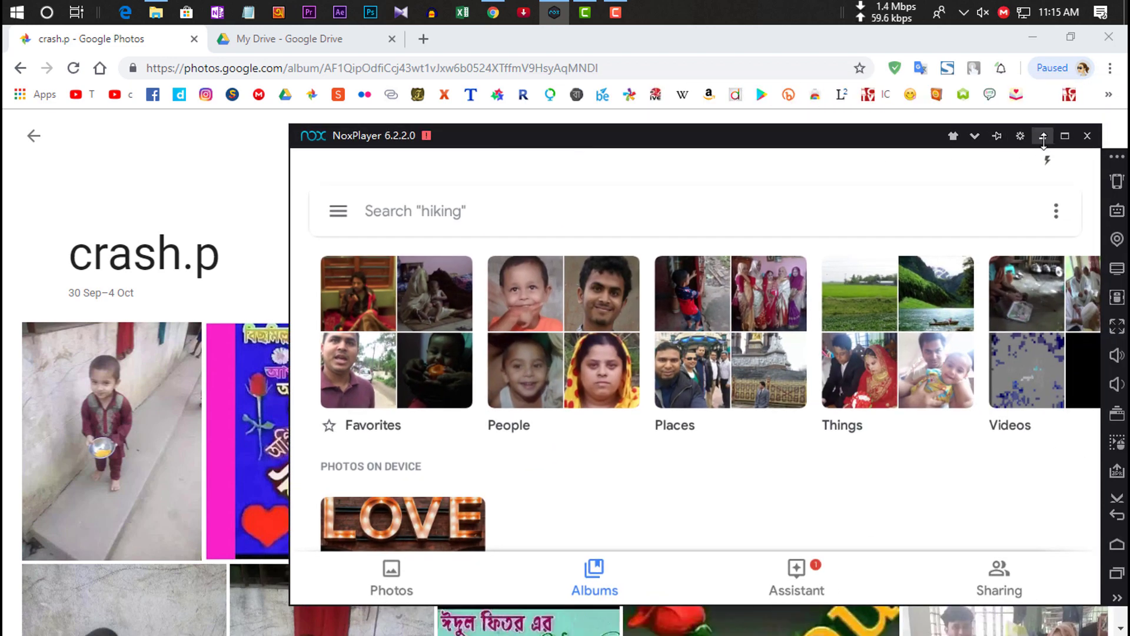
{"action": "left_click", "coordinate": [1043, 136]}
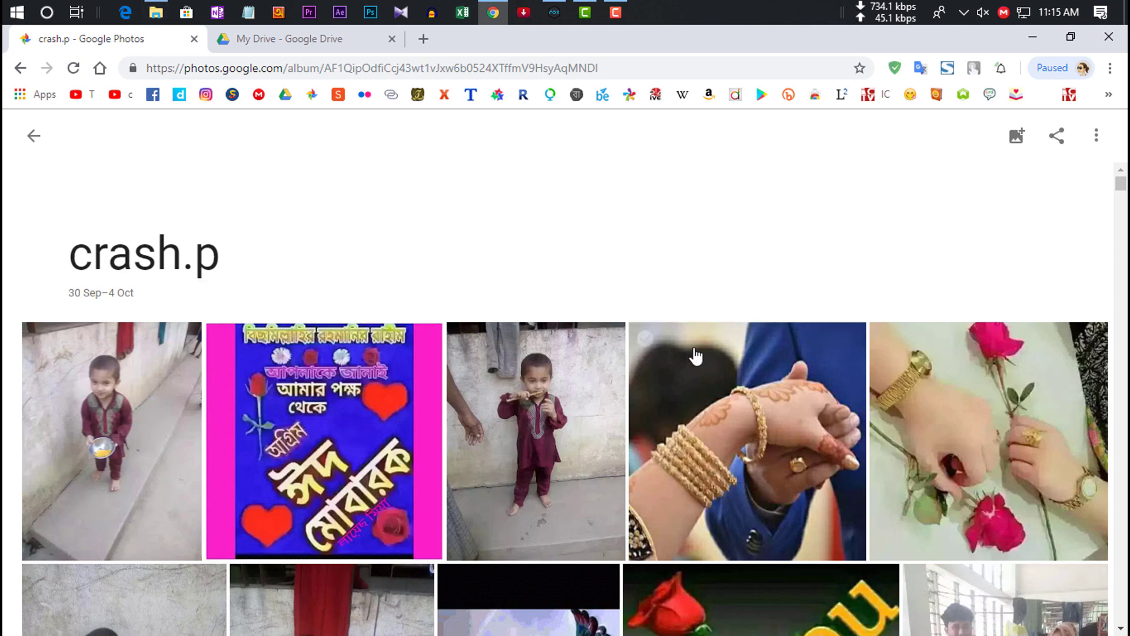
- Drag DSC_7366 from File Explorer into the crash.p album, now spanning 7 Jul 2017–4 Oct 2018
{"action": "left_click", "coordinate": [156, 12]}
{"action": "left_click_drag", "start_coordinate": [1122, 255], "coordinate": [588, 487]}
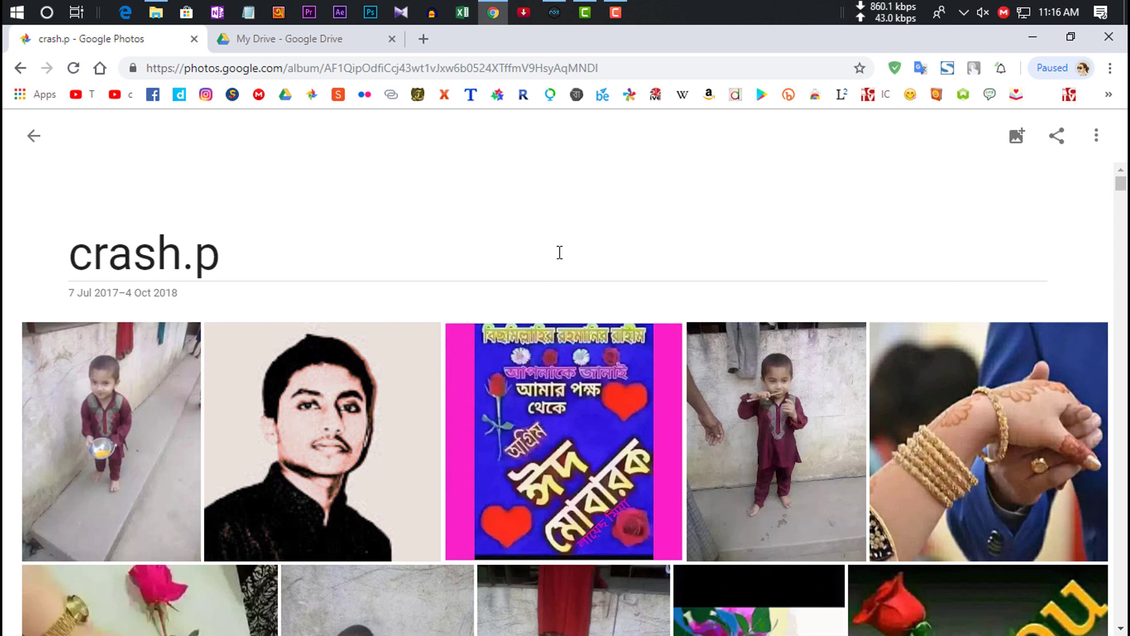
{"action": "left_click", "coordinate": [554, 12]}
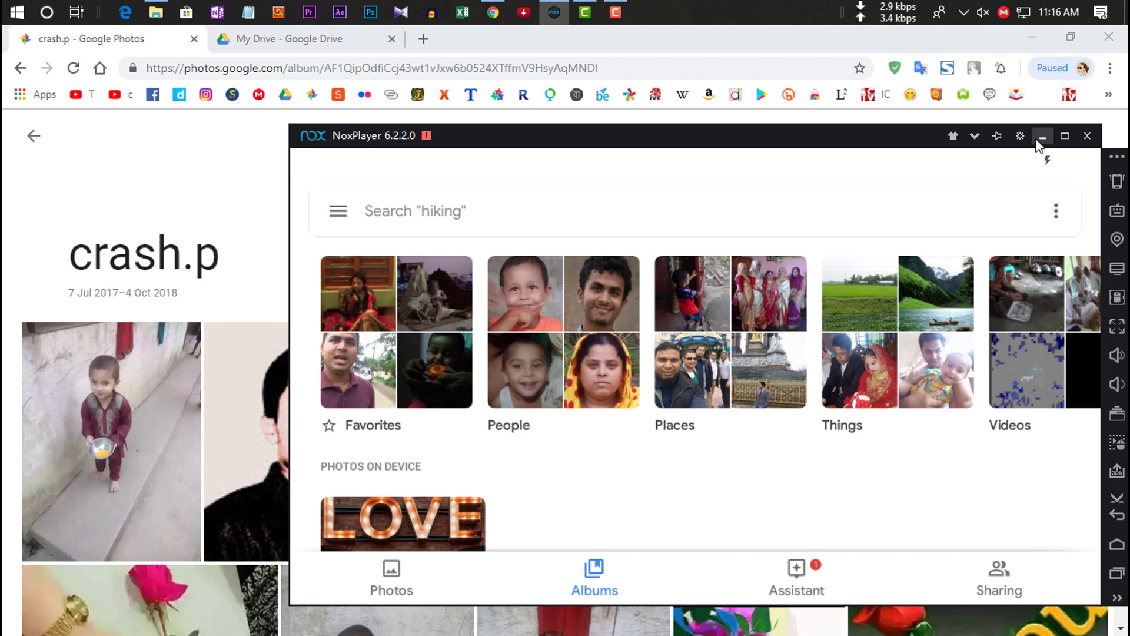
{"action": "left_click_drag", "start_coordinate": [874, 146], "coordinate": [809, 134]}
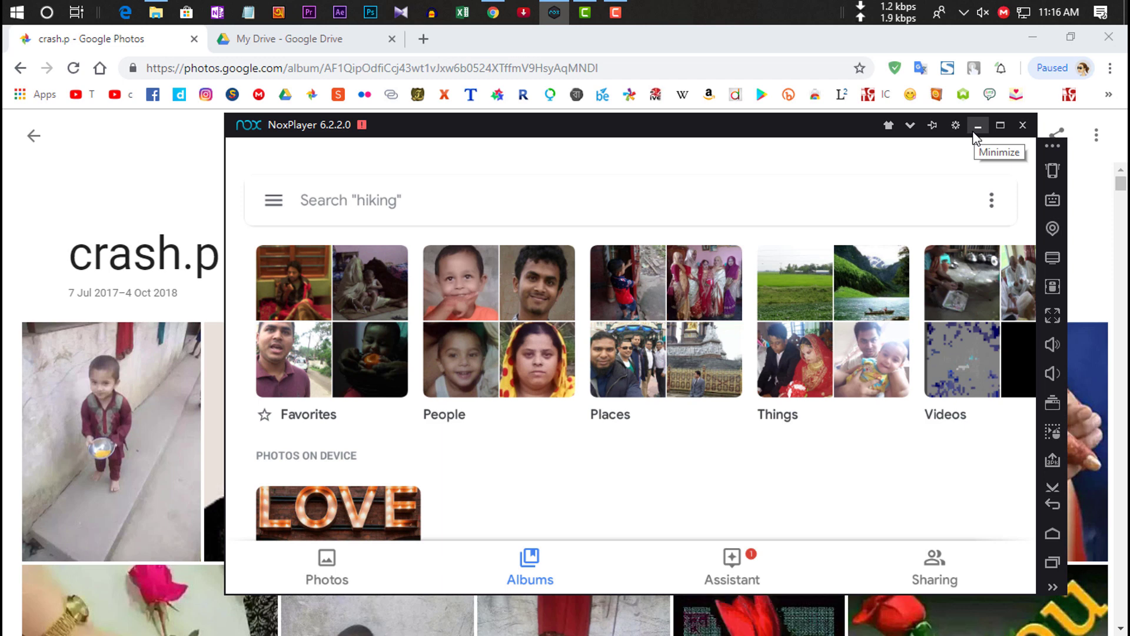
{"action": "left_click", "coordinate": [975, 131]}
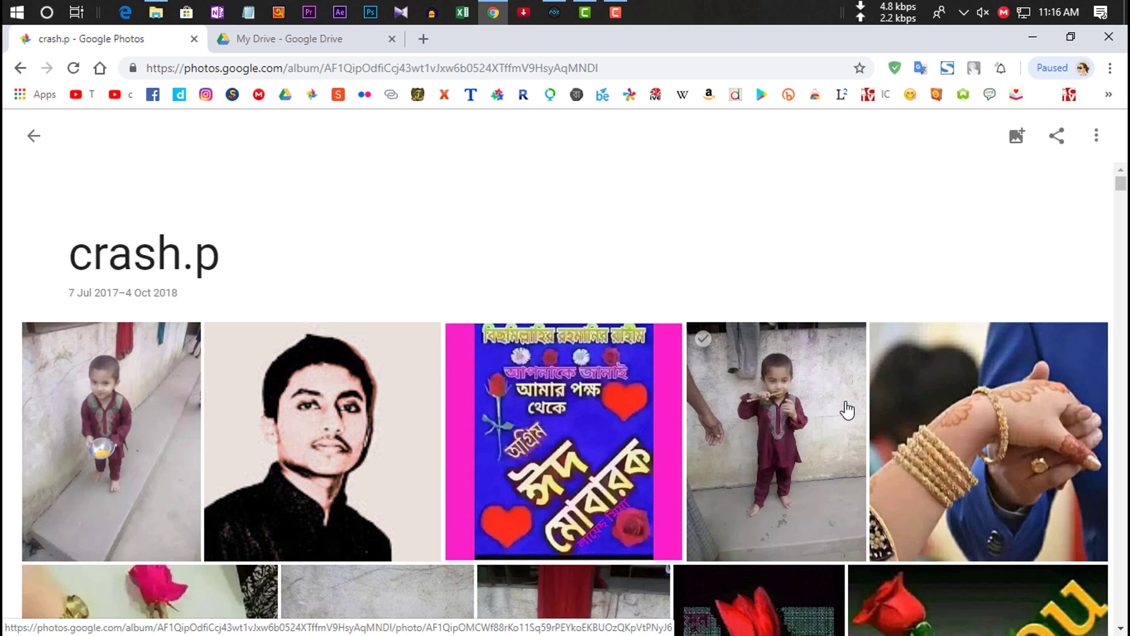
- Return to the albums list to confirm crash.p has 360 items, then minimise Chrome
{"action": "left_click", "coordinate": [34, 136]}
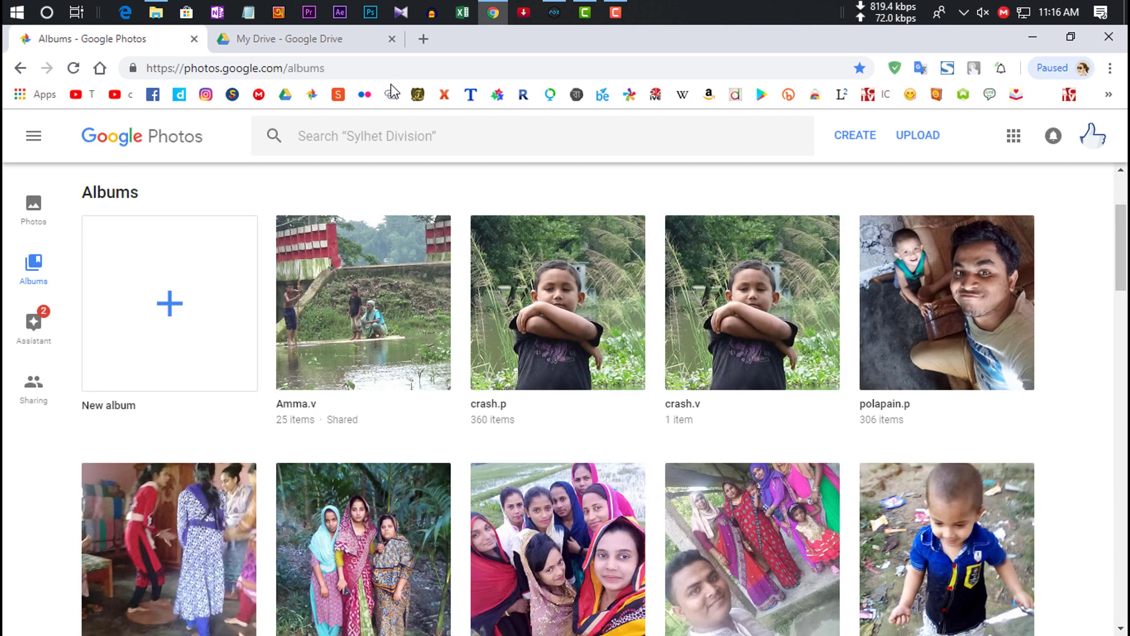
{"action": "scroll", "coordinate": [1079, 436], "scroll_direction": "down", "scroll_amount": 15}
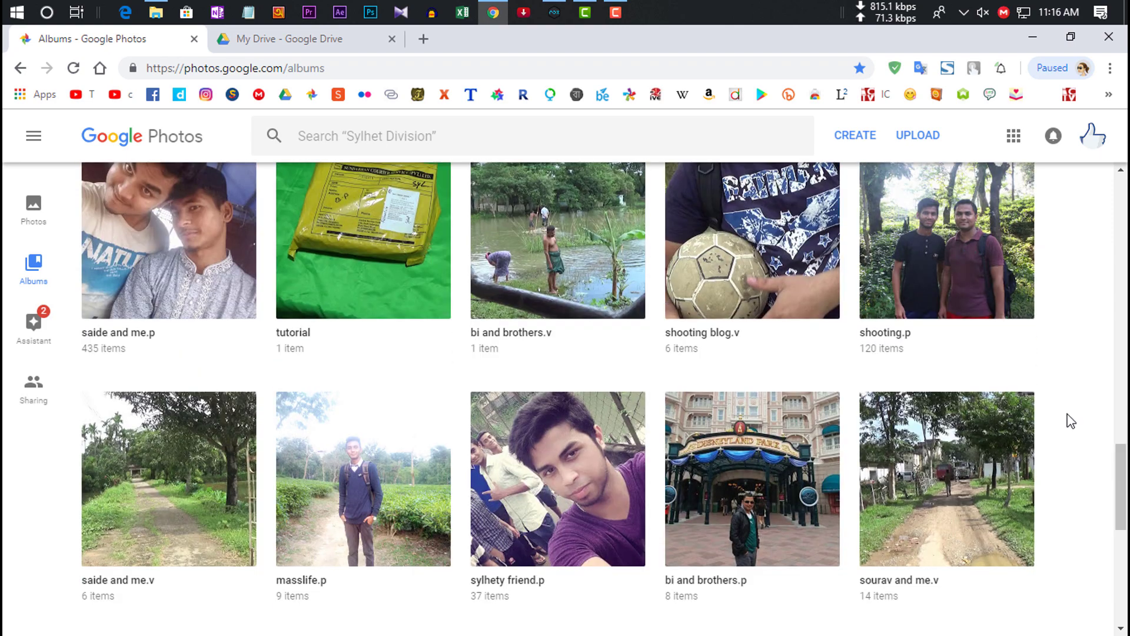
{"action": "left_click", "coordinate": [1030, 41]}
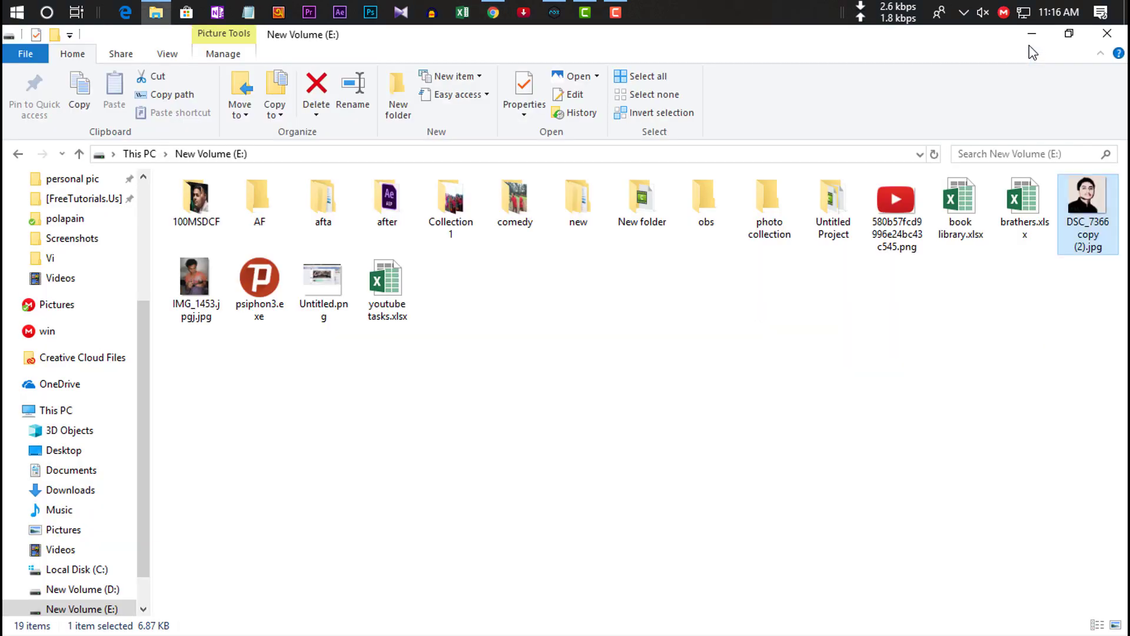